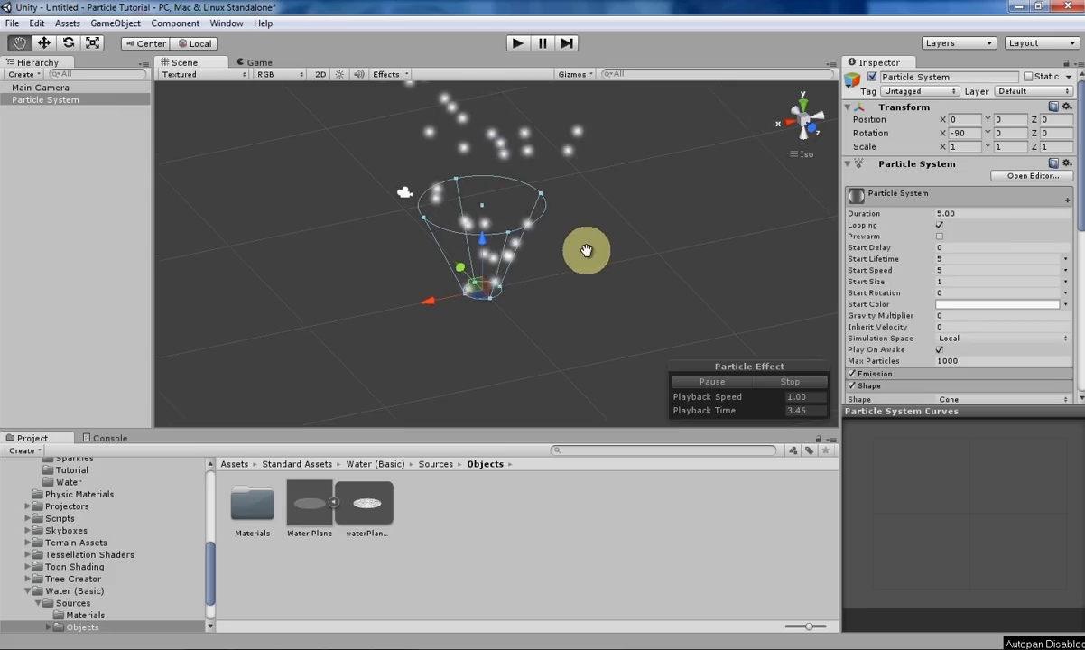
scroll(588, 259, "down", 2)
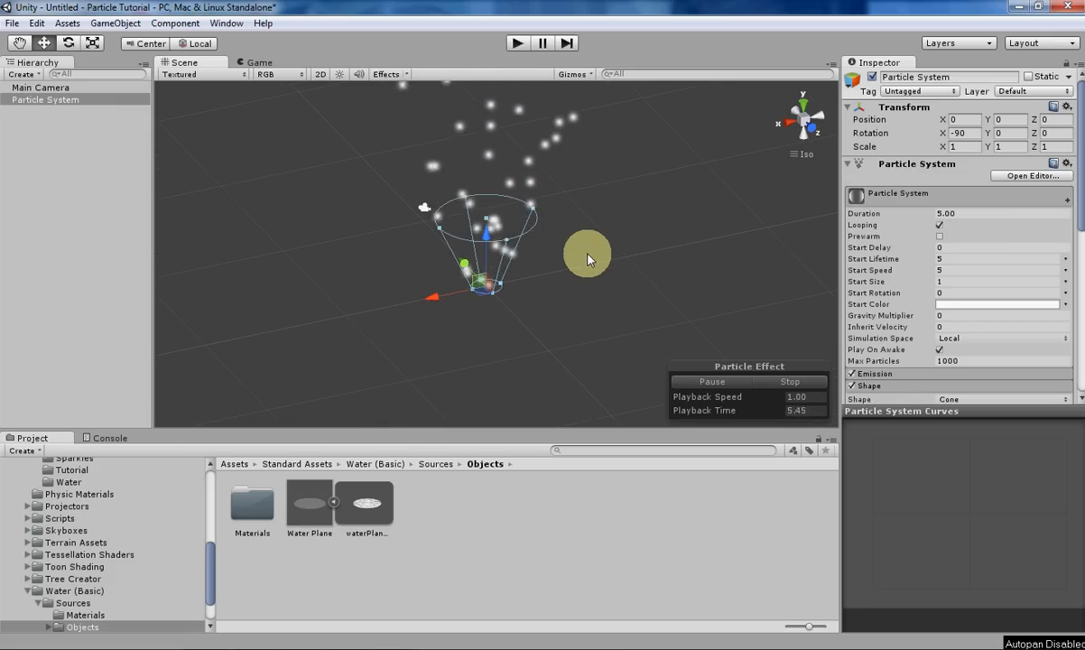
scroll(957, 309, "down", 4)
scroll(973, 331, "down", 2)
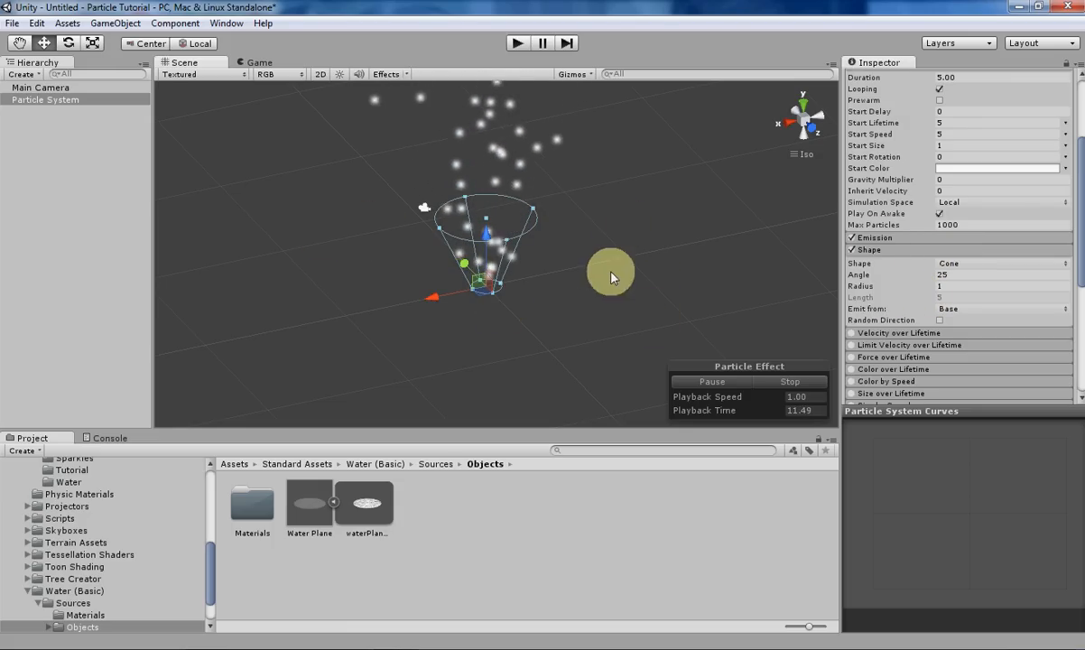
Change the particle emitter shape from Cone to Mesh
middle_click_drag(612, 278, 567, 286)
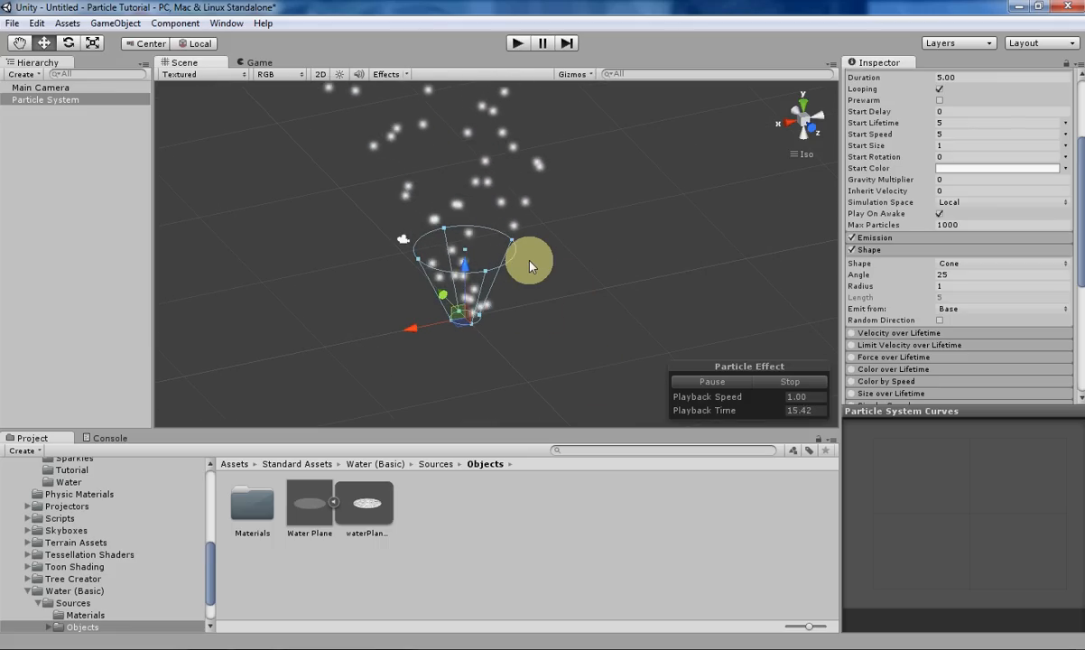
scroll(90, 577, "down", 1)
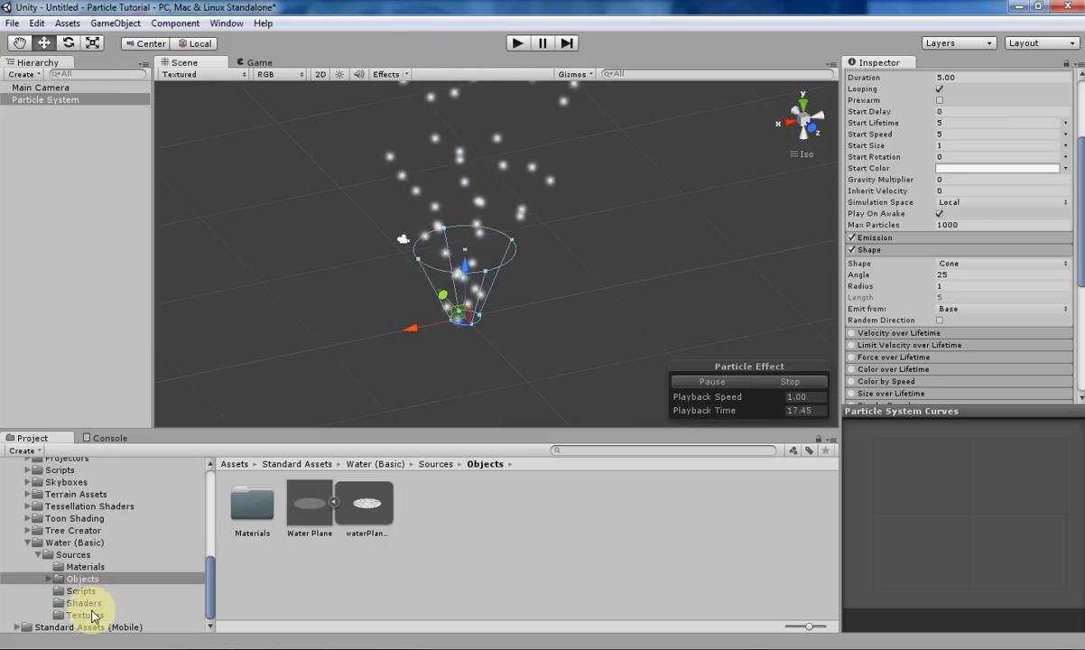
scroll(94, 611, "up", 3)
scroll(95, 611, "up", 5)
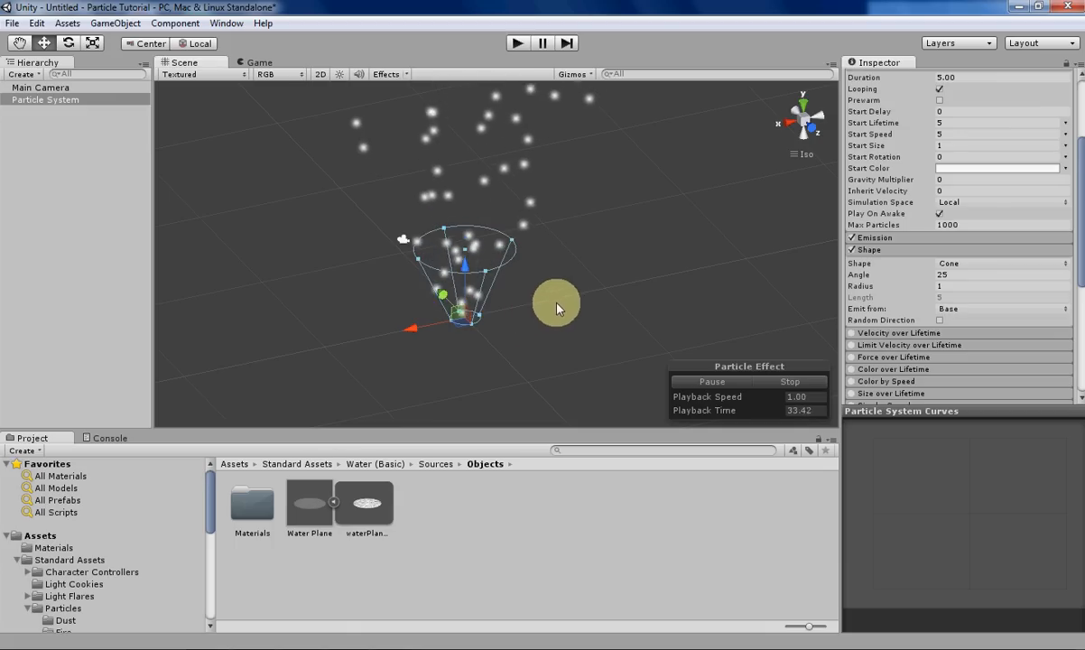
scroll(513, 292, "up", 2)
scroll(510, 285, "up", 2)
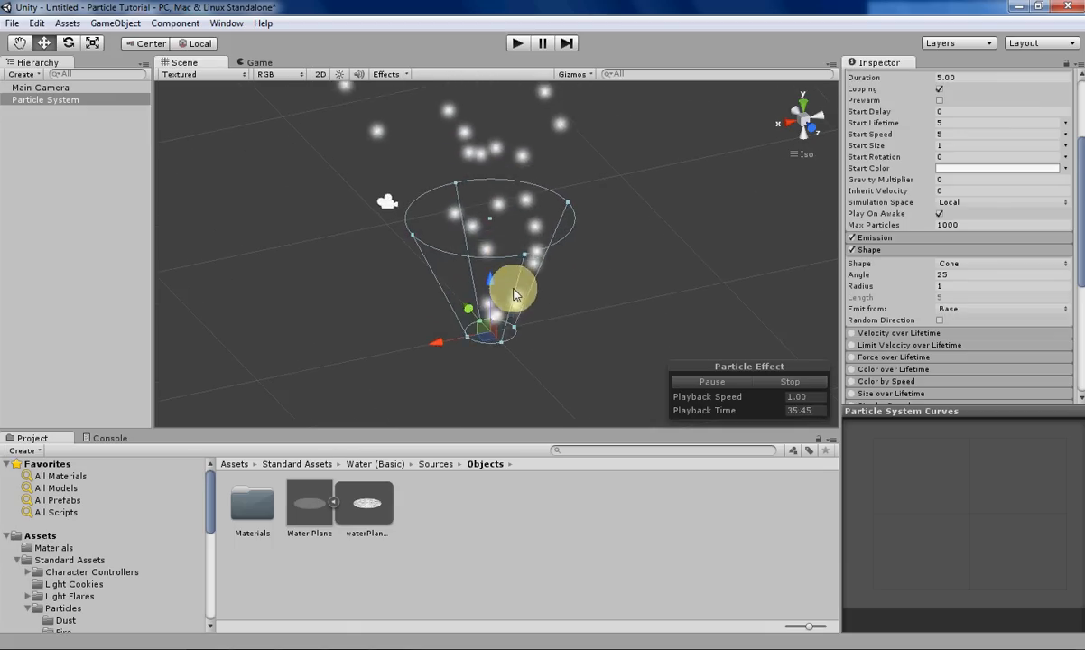
scroll(510, 291, "down", 2)
scroll(508, 286, "down", 2)
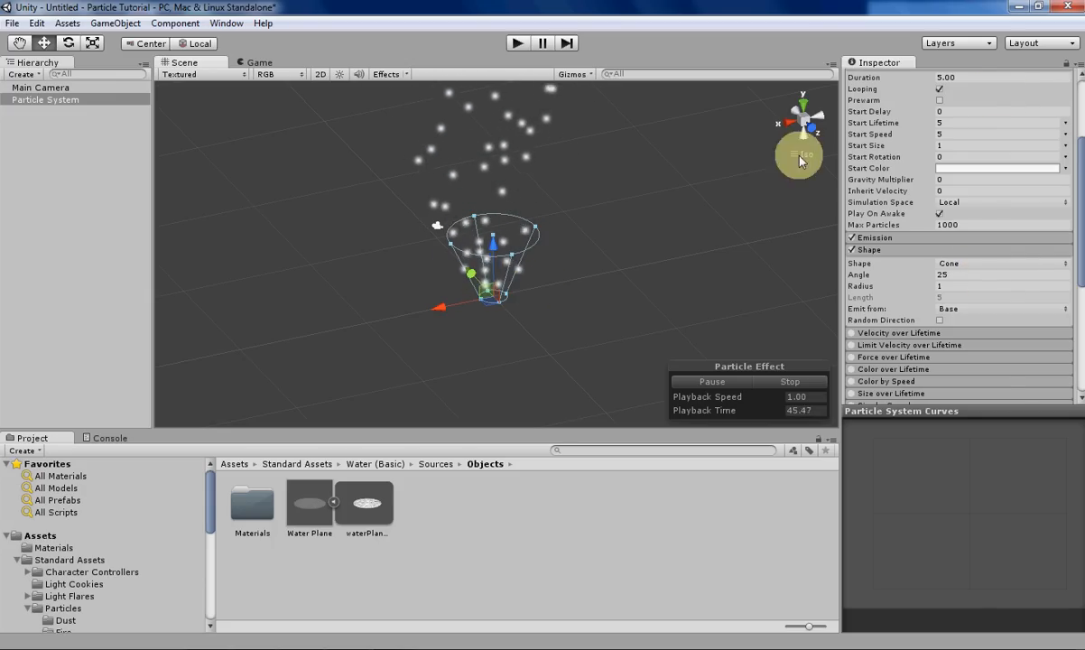
left_click(951, 263)
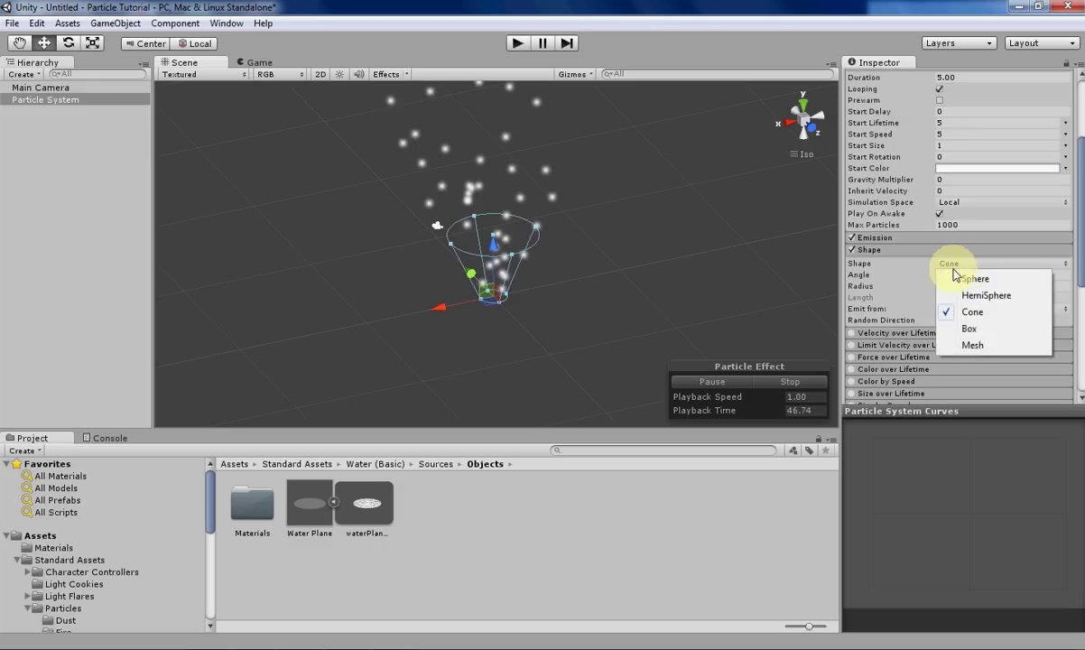
left_click(973, 346)
key("alt")
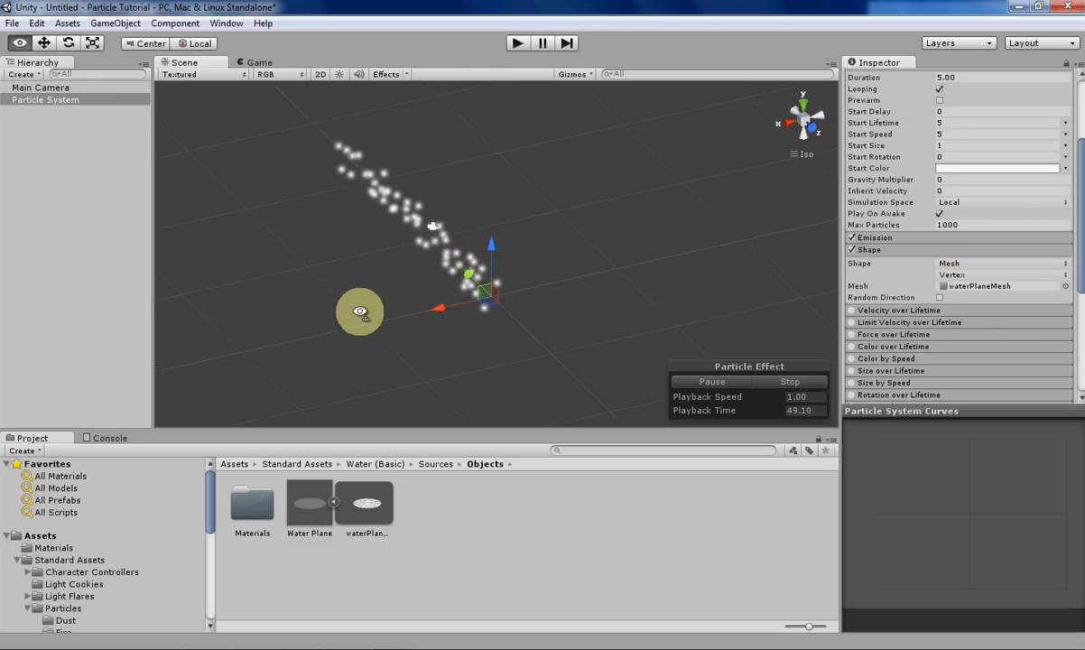
mouse_move(361, 313)
left_mouse_down("alt")
mouse_move(588, 301)
mouse_move(394, 329)
mouse_move(473, 318)
left_mouse_up("alt")
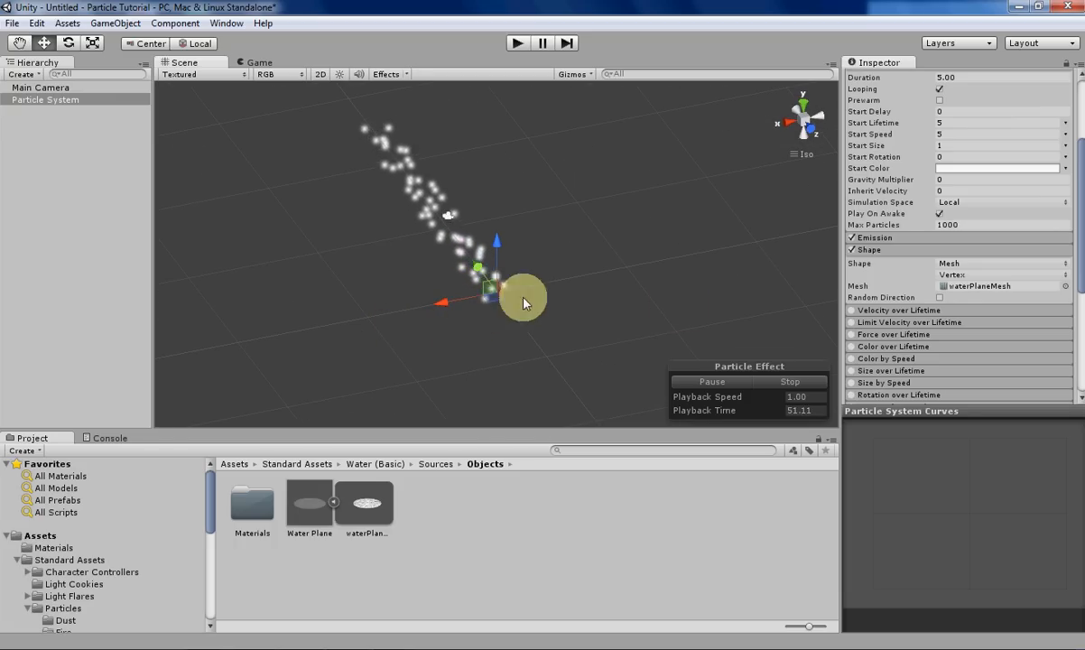
Keep waterPlaneMesh as the emitter mesh and view it from the side
left_click(1065, 286)
double_click(575, 258)
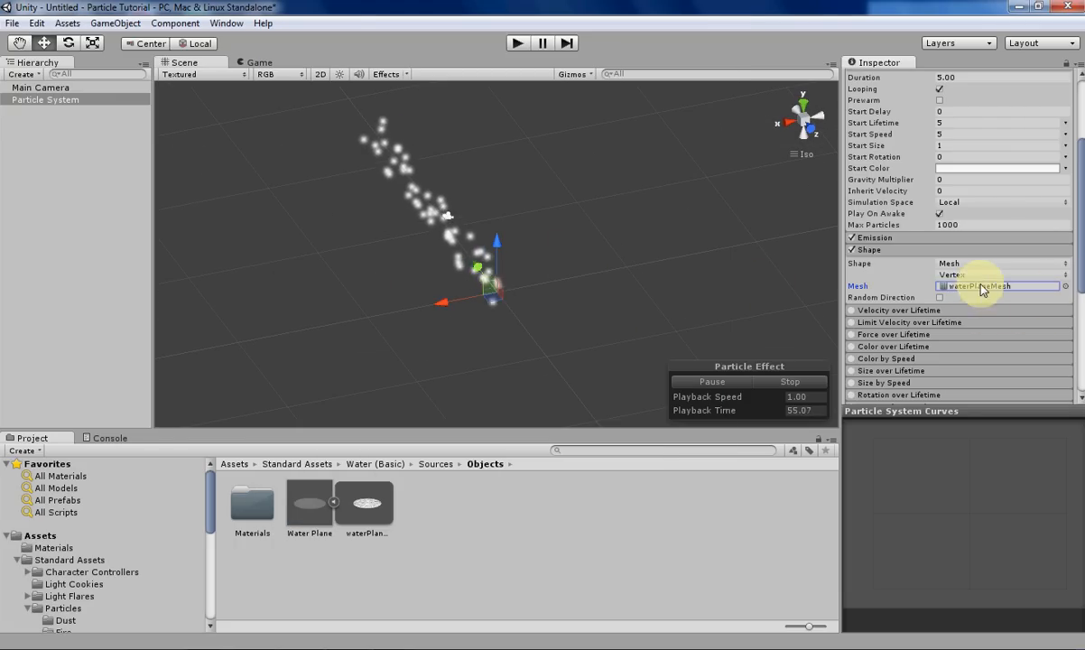
mouse_move(404, 282)
left_mouse_down("alt")
mouse_move(755, 358)
mouse_move(503, 325)
mouse_move(691, 336)
mouse_move(523, 326)
mouse_move(534, 308)
left_mouse_up("alt")
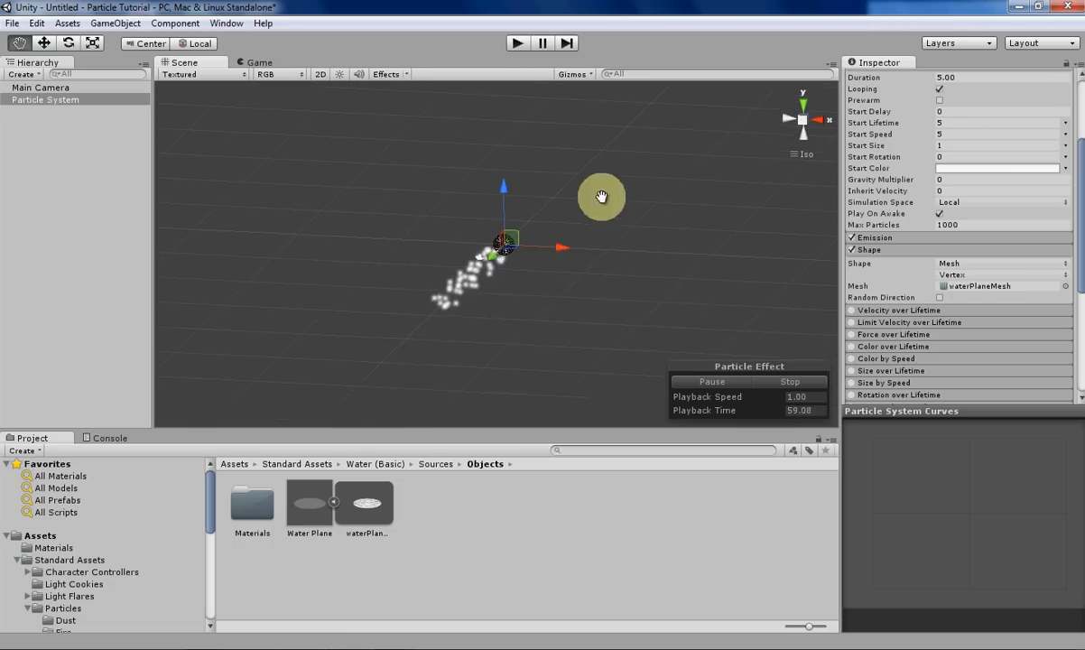
scroll(561, 242, "up", 3)
scroll(576, 235, "up", 2)
scroll(1025, 247, "up", 5)
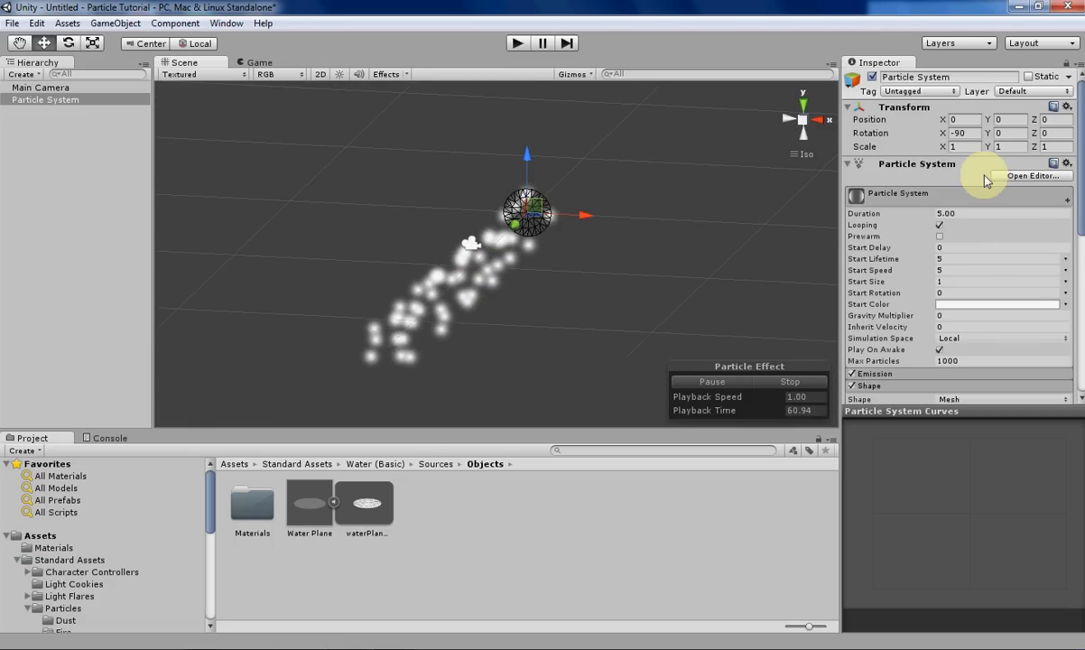
Set Rotation X to 0 and Scale to 15 on X, Y and Z for a wide disc emitter
double_click(964, 133)
type("0")
mouse_move(605, 181)
left_mouse_down("alt")
mouse_move(495, 276)
mouse_move(581, 254)
left_mouse_up("alt")
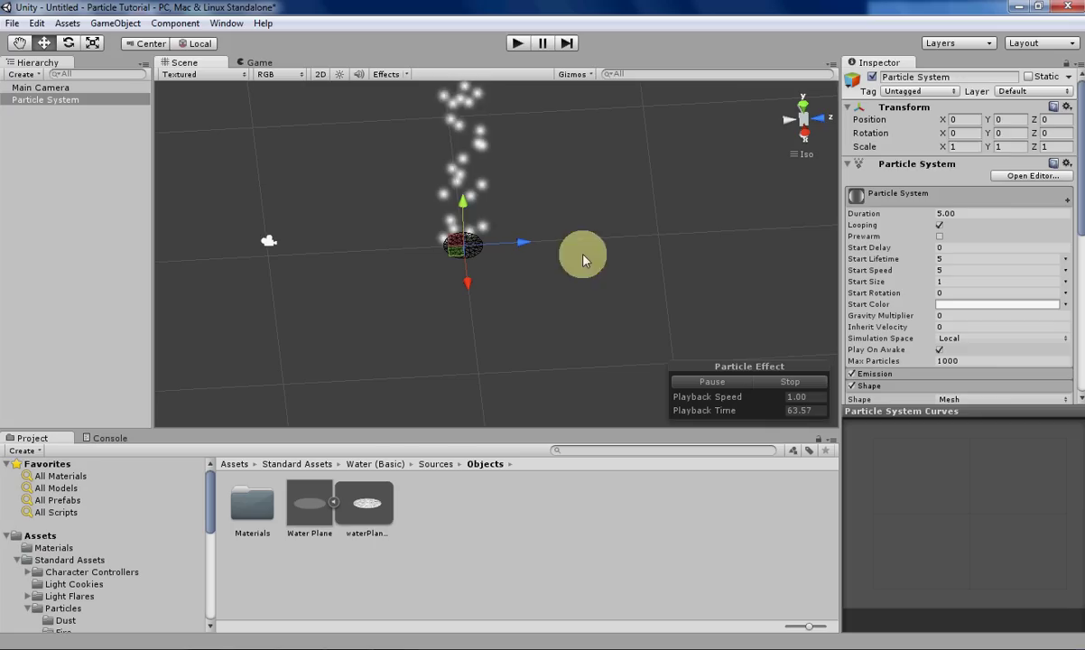
double_click(963, 147)
type("15")
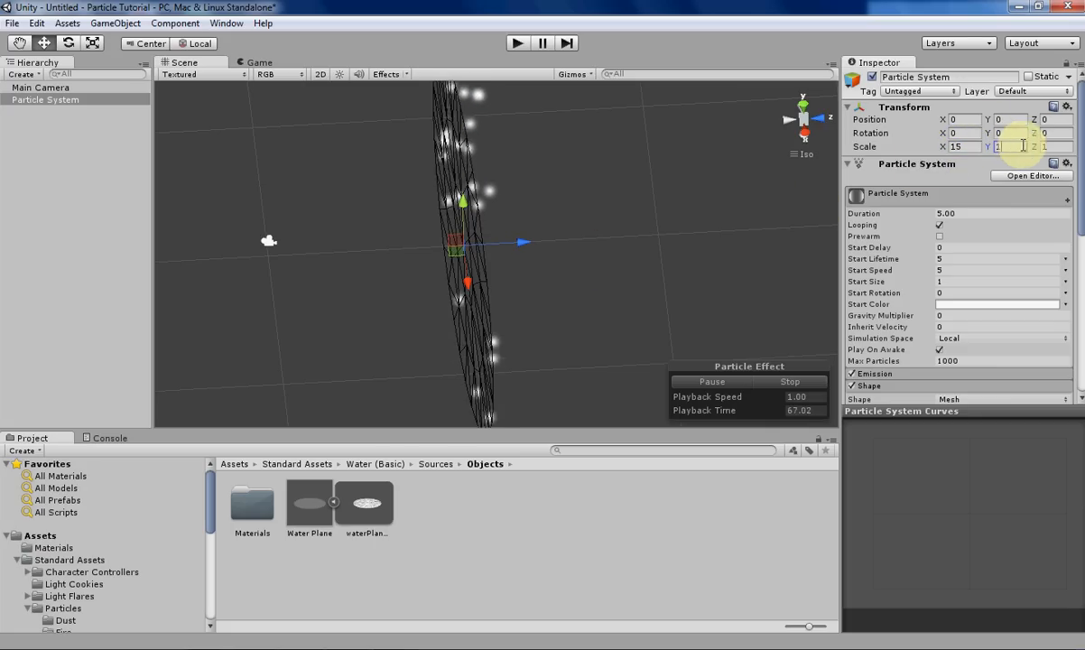
type("15")
key("Tab")
type("15")
mouse_move(830, 181)
left_mouse_down("alt")
mouse_move(334, 177)
mouse_move(419, 199)
mouse_move(497, 261)
mouse_move(375, 279)
mouse_move(521, 262)
mouse_move(476, 211)
mouse_move(487, 234)
mouse_move(538, 205)
mouse_move(496, 242)
mouse_move(521, 225)
mouse_move(530, 264)
mouse_move(515, 301)
left_mouse_up("alt")
scroll(903, 343, "down", 5)
scroll(930, 271, "up", 5)
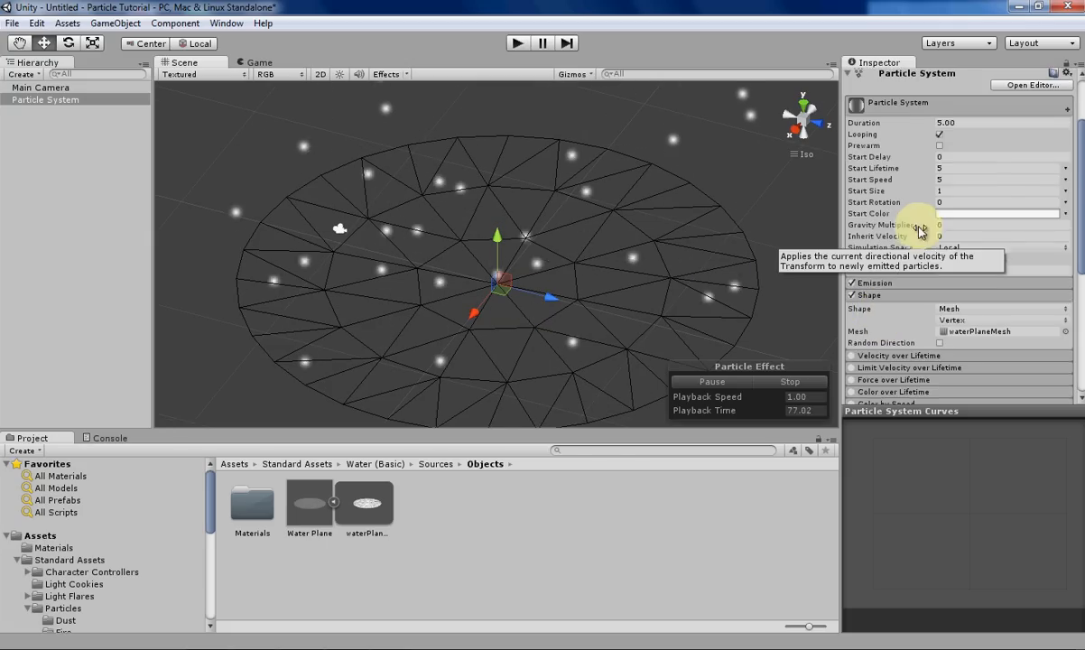
scroll(921, 231, "up", 2)
Set Start Speed to 0 so particles sit on the mesh vertices
left_click(962, 214)
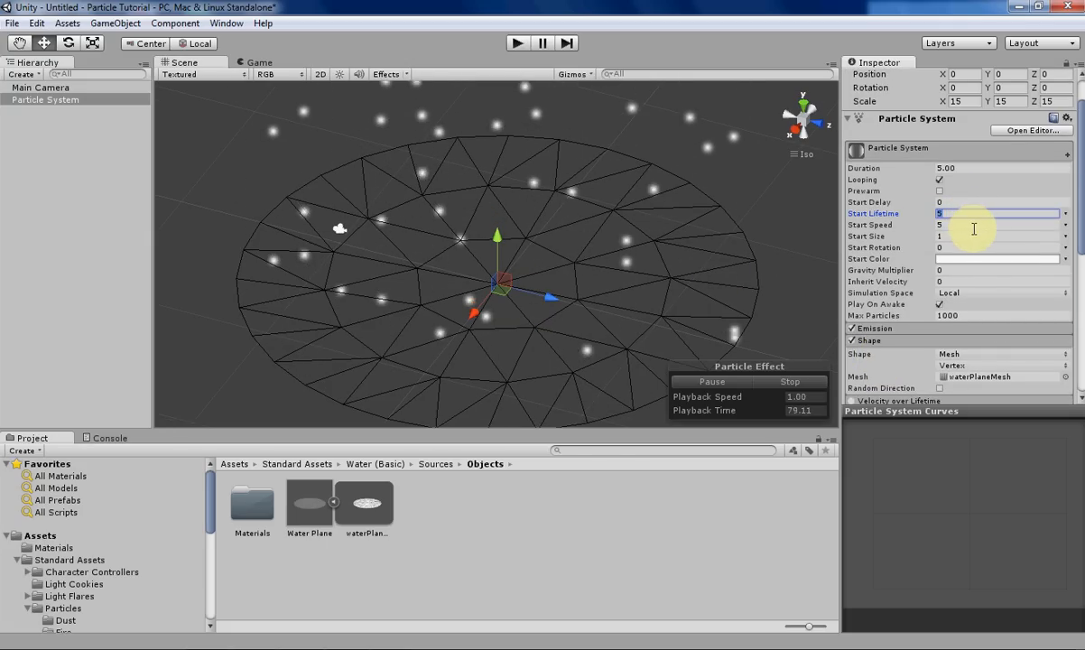
left_click(974, 225)
type("0")
mouse_move(617, 337)
left_mouse_down("alt")
mouse_move(640, 361)
mouse_move(605, 287)
left_mouse_up("alt")
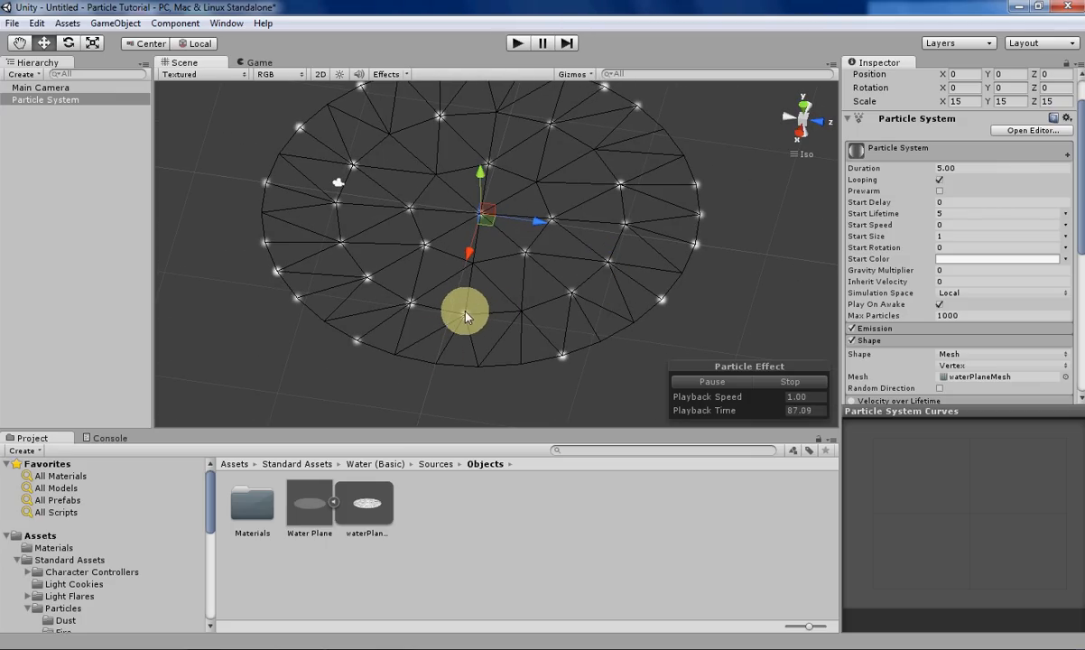
left_click_drag(465, 316, 433, 255, "alt")
scroll(933, 315, "down", 5)
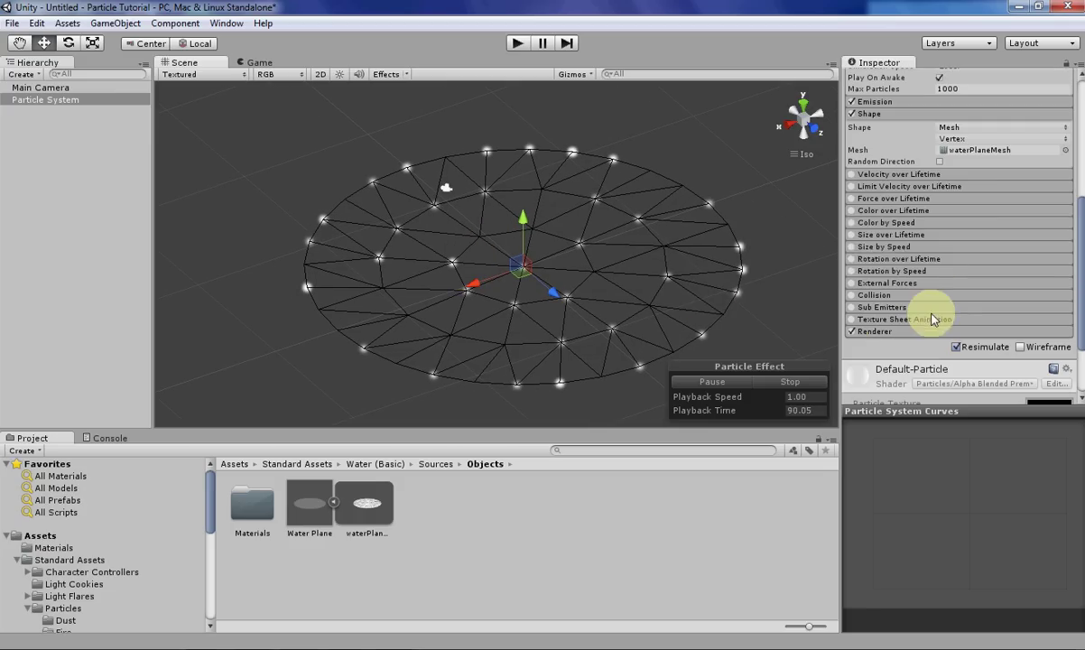
Switch the mesh emission mode from Vertex to Edge and inspect the edge particles
left_click(986, 171)
mouse_move(727, 247)
left_mouse_down("alt")
mouse_move(680, 325)
mouse_move(579, 310)
mouse_move(678, 333)
mouse_move(574, 261)
mouse_move(535, 364)
mouse_move(571, 329)
left_mouse_up("alt")
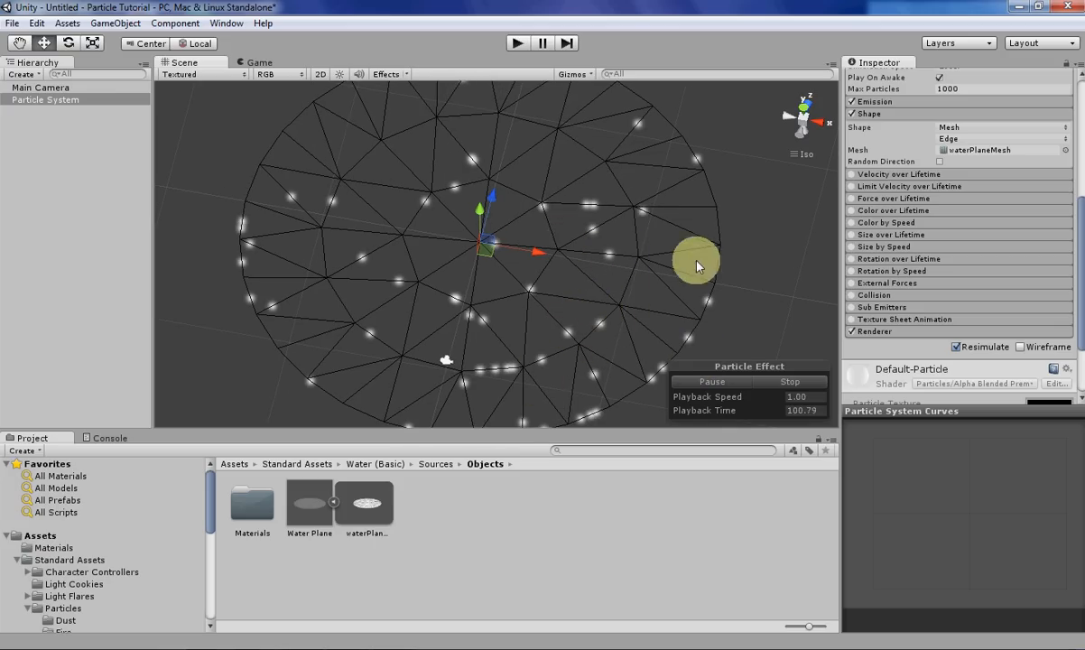
mouse_move(696, 265)
left_mouse_down("alt")
mouse_move(591, 252)
mouse_move(759, 275)
left_mouse_up("alt")
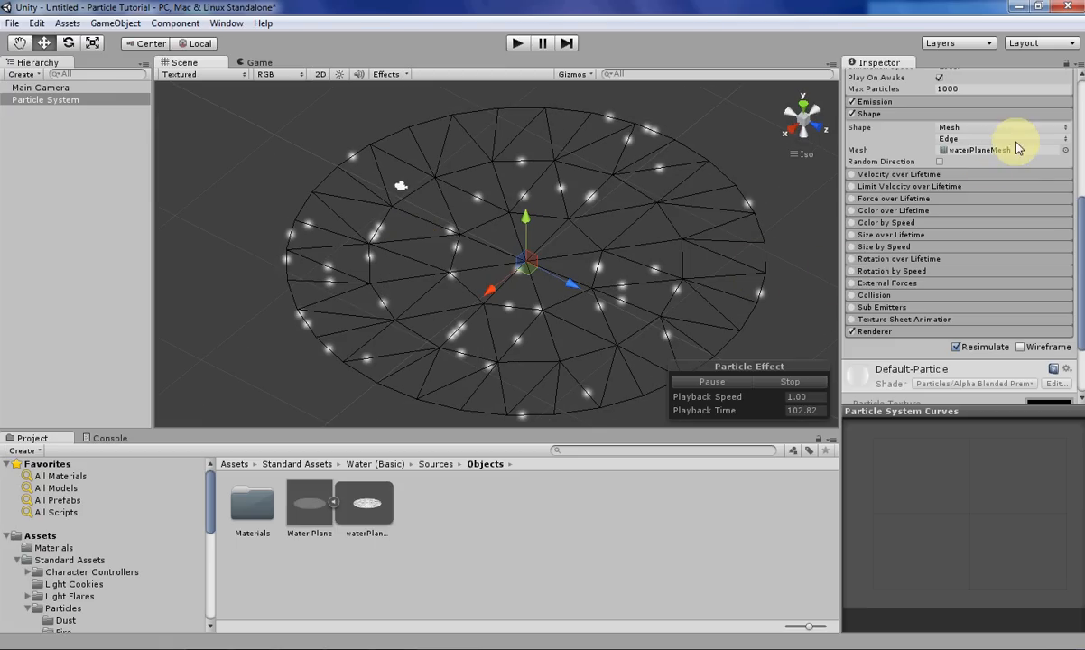
Switch the mesh emission mode to Triangle and inspect particles scattered across the faces
left_click(984, 188)
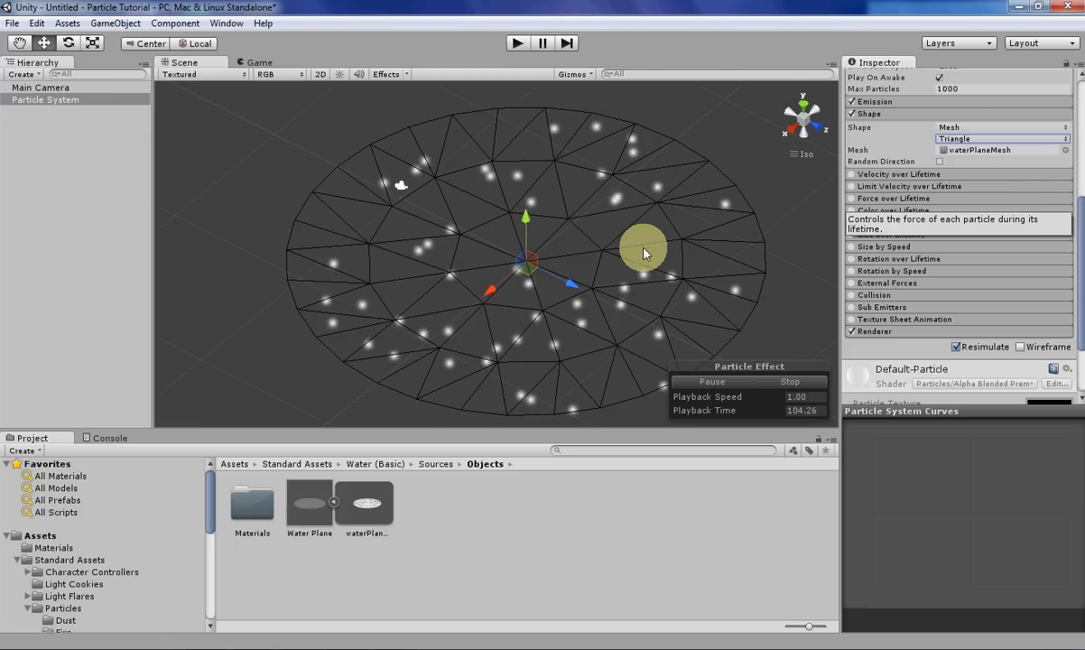
mouse_move(637, 247)
left_mouse_down("alt")
mouse_move(460, 328)
mouse_move(569, 327)
mouse_move(542, 335)
mouse_move(571, 283)
mouse_move(635, 306)
mouse_move(535, 328)
mouse_move(425, 291)
mouse_move(407, 344)
left_mouse_up("alt")
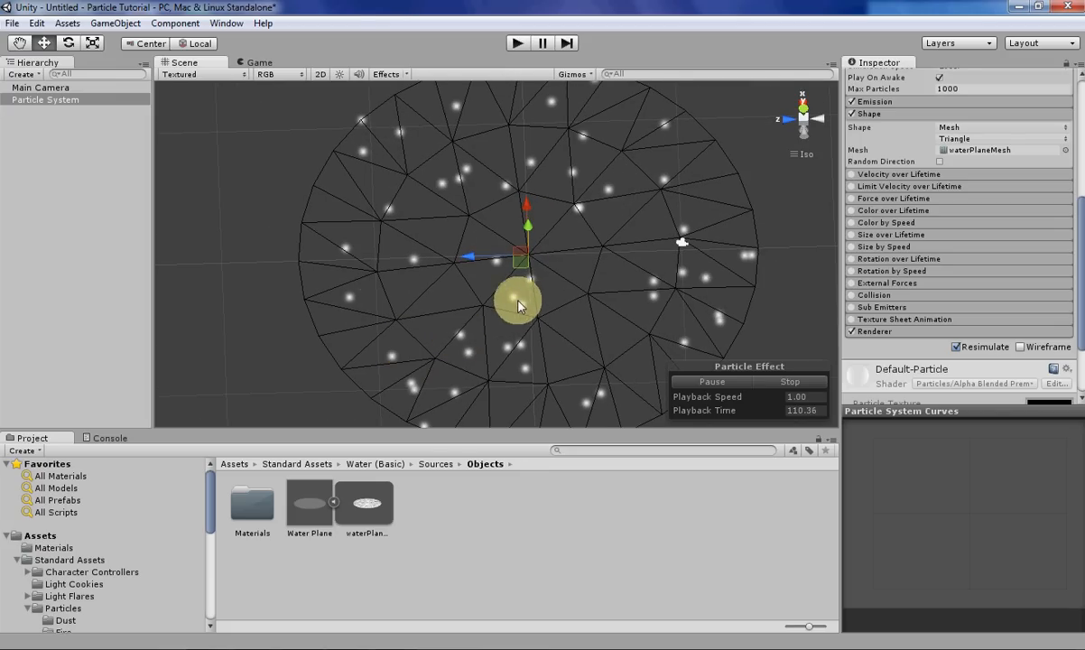
mouse_move(515, 302)
left_mouse_down("alt")
mouse_move(713, 228)
mouse_move(635, 286)
mouse_move(630, 218)
mouse_move(554, 299)
left_mouse_up("alt")
mouse_move(528, 354)
left_mouse_down("alt")
mouse_move(564, 300)
mouse_move(671, 286)
mouse_move(315, 325)
left_mouse_up("alt")
left_click_drag(738, 248, 315, 262, "alt")
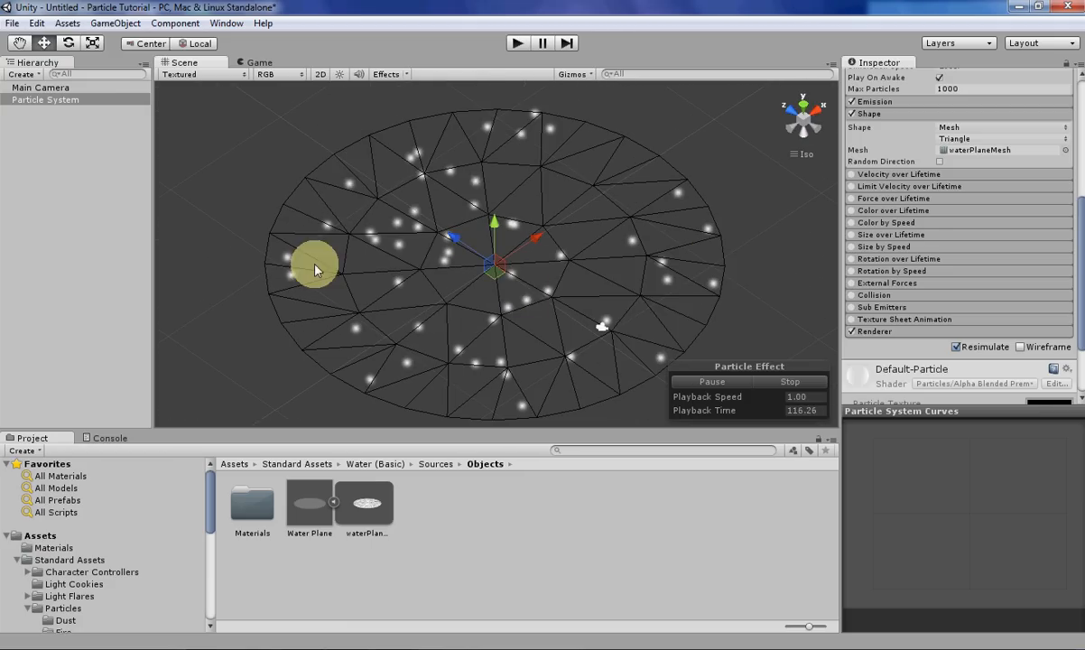
left_click_drag(654, 274, 397, 280, "alt")
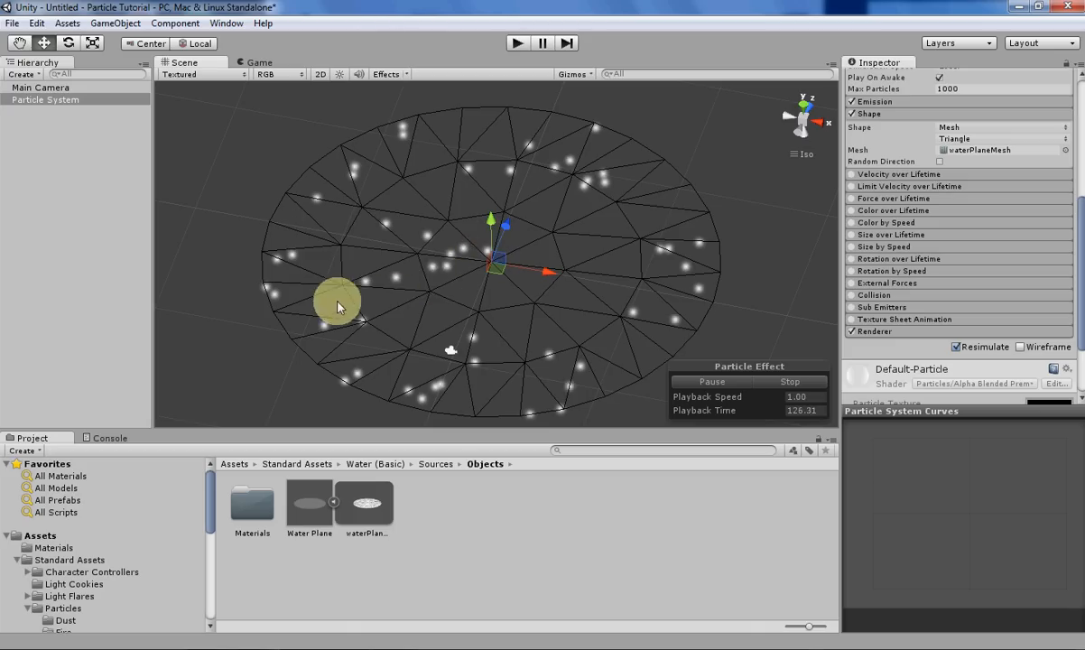
mouse_move(338, 307)
left_mouse_down("alt")
mouse_move(484, 291)
mouse_move(432, 255)
mouse_move(353, 259)
left_mouse_up("alt")
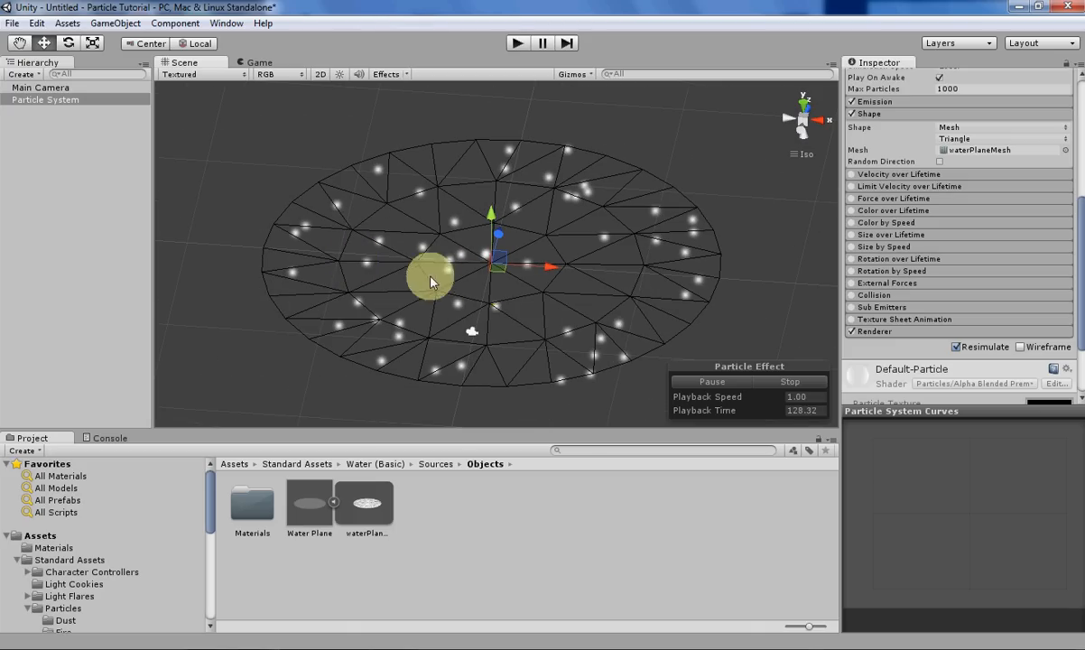
mouse_move(402, 289)
left_mouse_down("alt")
mouse_move(596, 308)
mouse_move(515, 311)
left_mouse_up("alt")
scroll(915, 272, "up", 6)
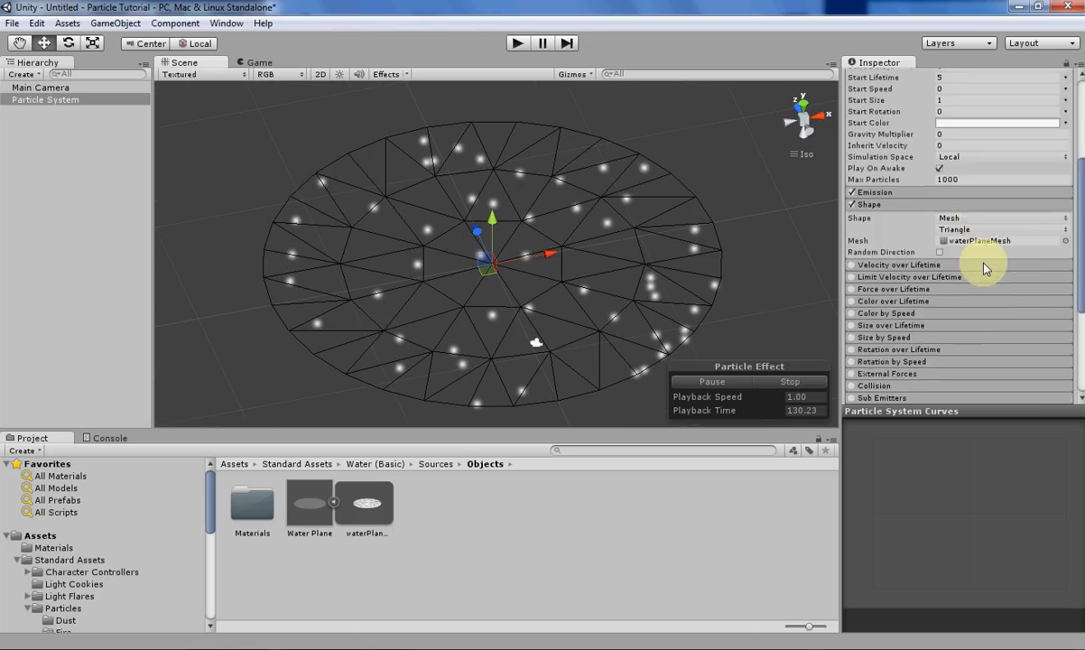
scroll(985, 268, "up", 4)
scroll(962, 274, "down", 3)
scroll(939, 296, "up", 2)
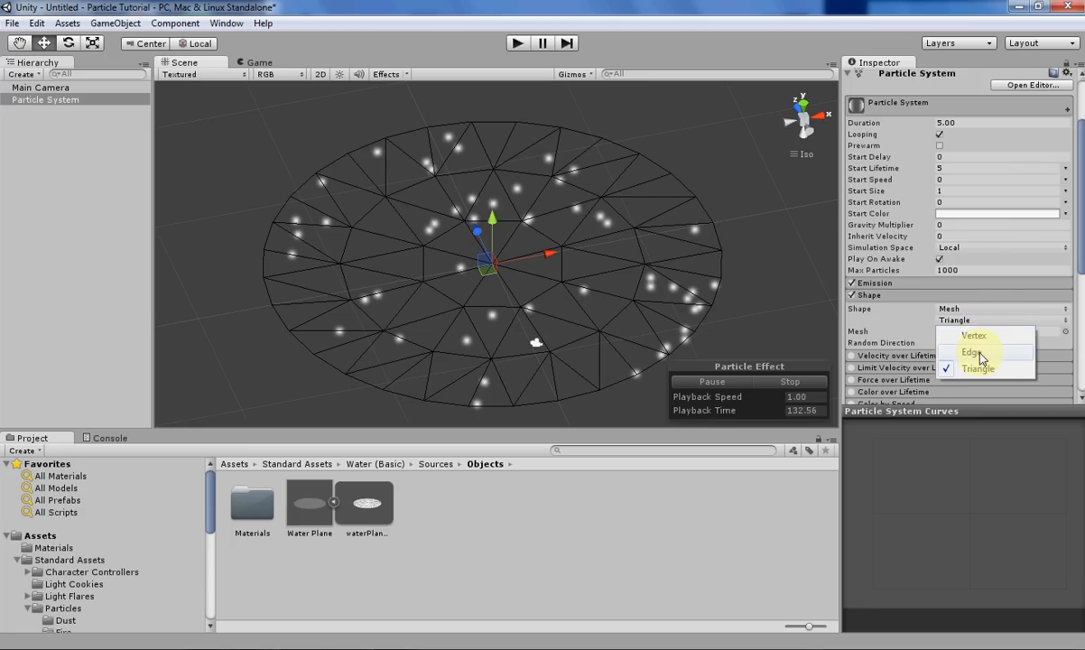
Return the mesh mode to Edge and set Start Speed to 0.5
left_click(980, 353)
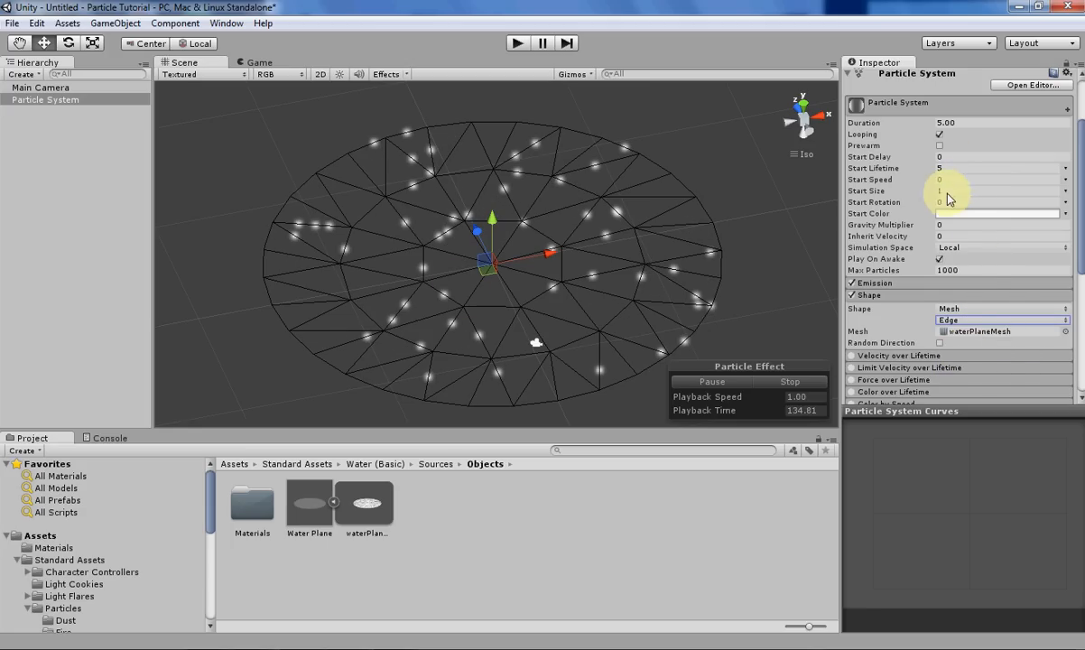
left_click(937, 284)
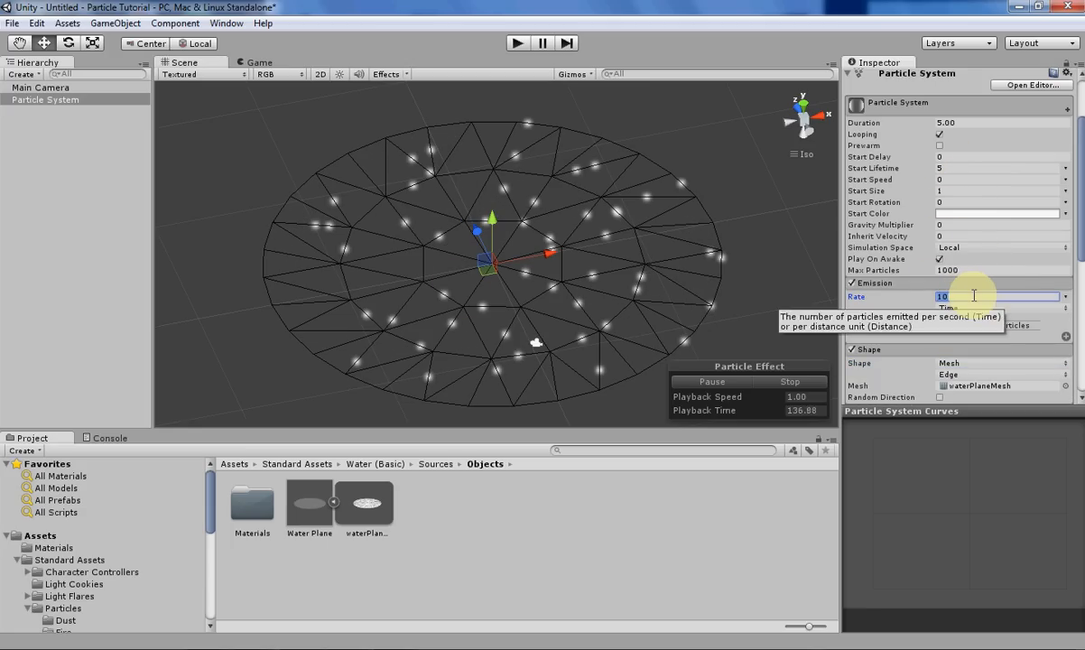
type("50")
left_click_drag(783, 302, 633, 262, "alt")
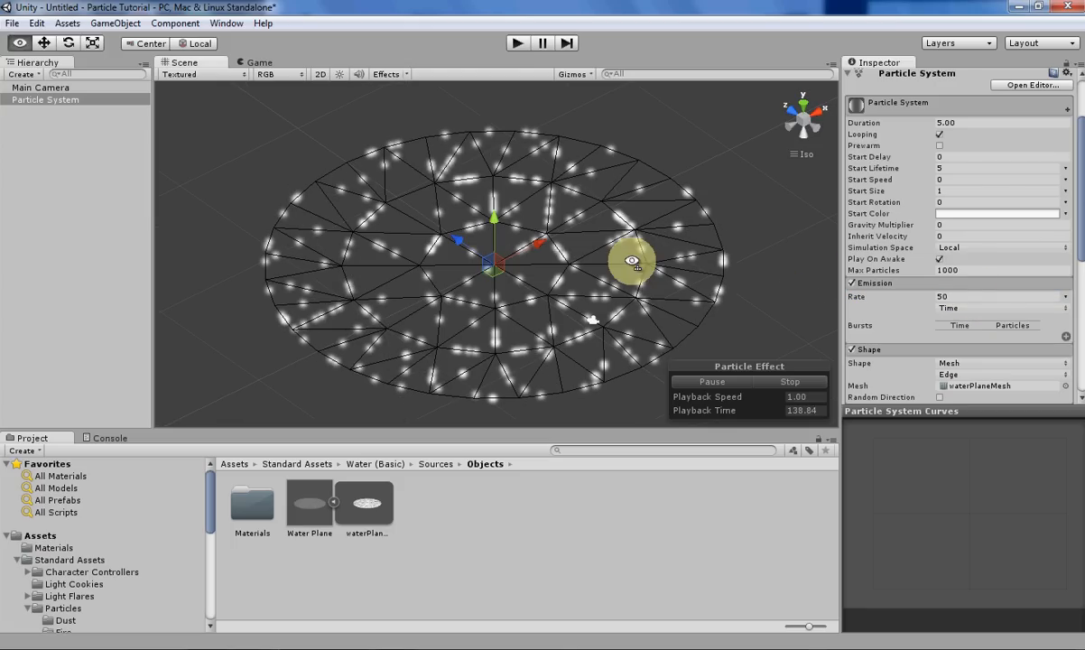
left_click(948, 180)
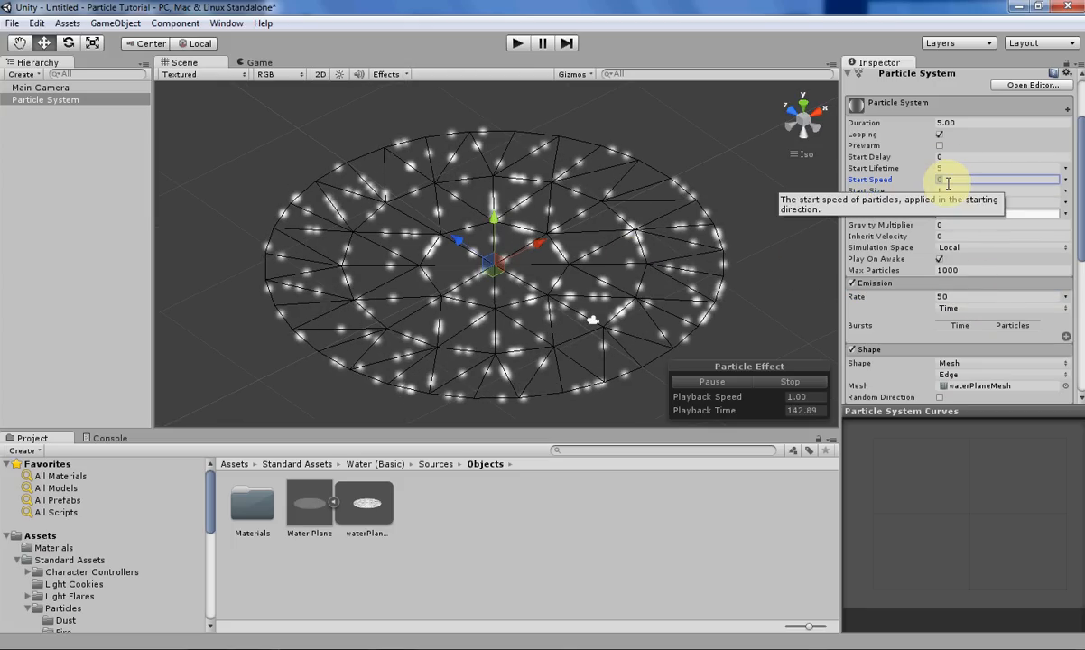
type("0.5")
mouse_move(593, 235)
left_mouse_down("alt")
mouse_move(654, 175)
mouse_move(502, 174)
left_mouse_up("alt")
scroll(472, 298, "up", 3)
scroll(460, 298, "up", 2)
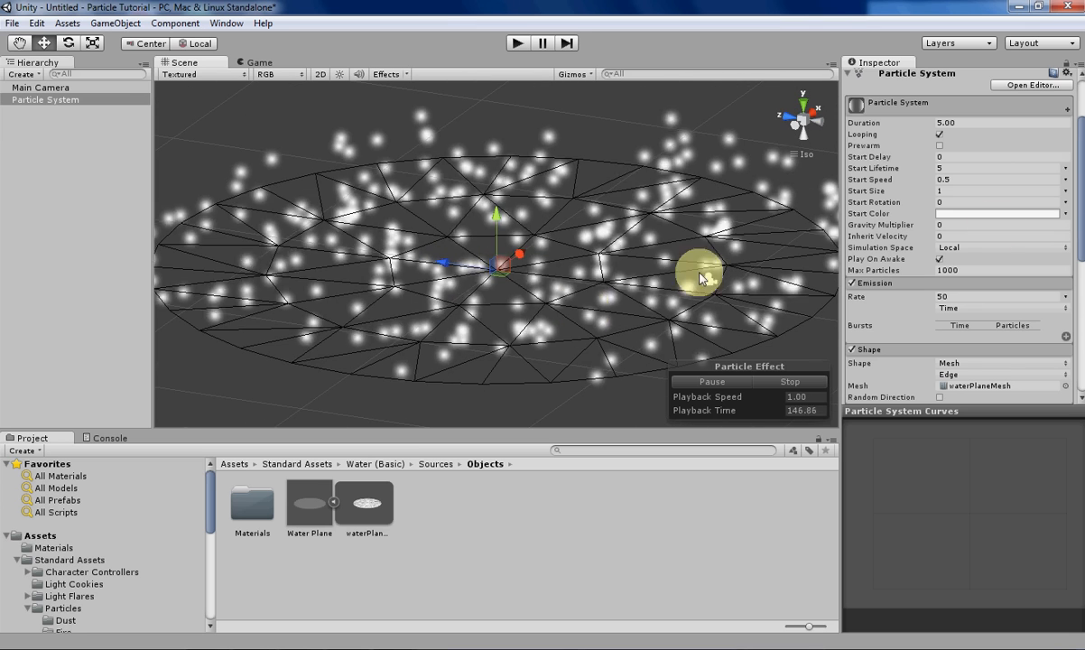
Set Start Size to 0.5 and Emission Rate to 100
left_click(958, 192)
type("0.5")
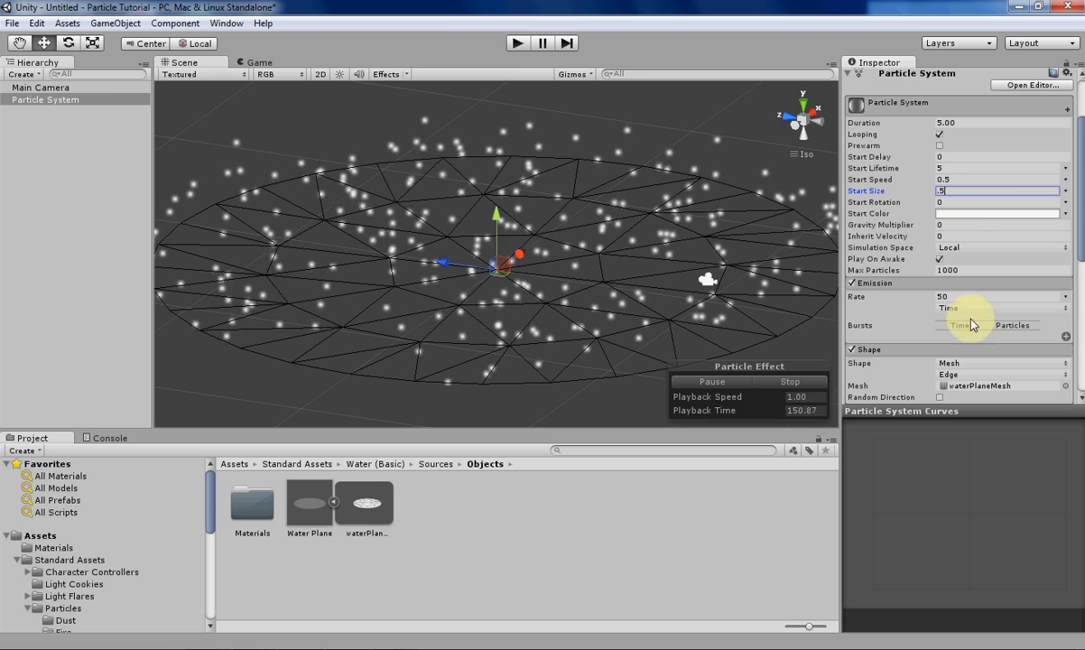
left_click(962, 297)
type("100")
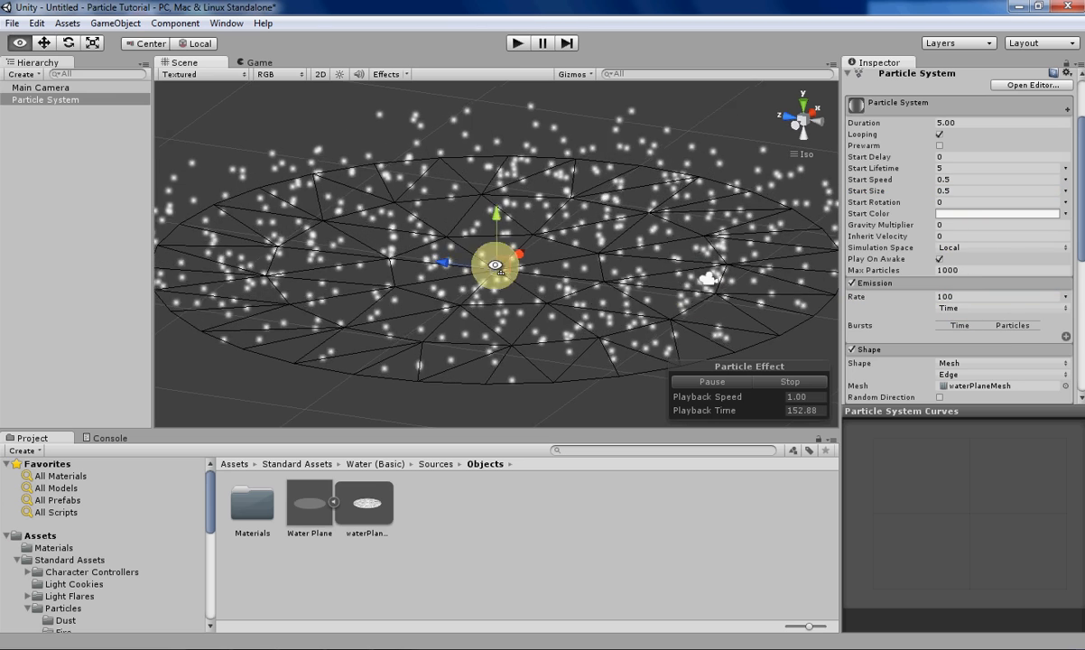
mouse_move(484, 254)
left_mouse_down("alt")
mouse_move(709, 262)
mouse_move(646, 274)
mouse_move(528, 262)
mouse_move(429, 291)
mouse_move(538, 262)
mouse_move(395, 315)
left_mouse_up("alt")
scroll(393, 315, "down", 4)
scroll(457, 301, "down", 4)
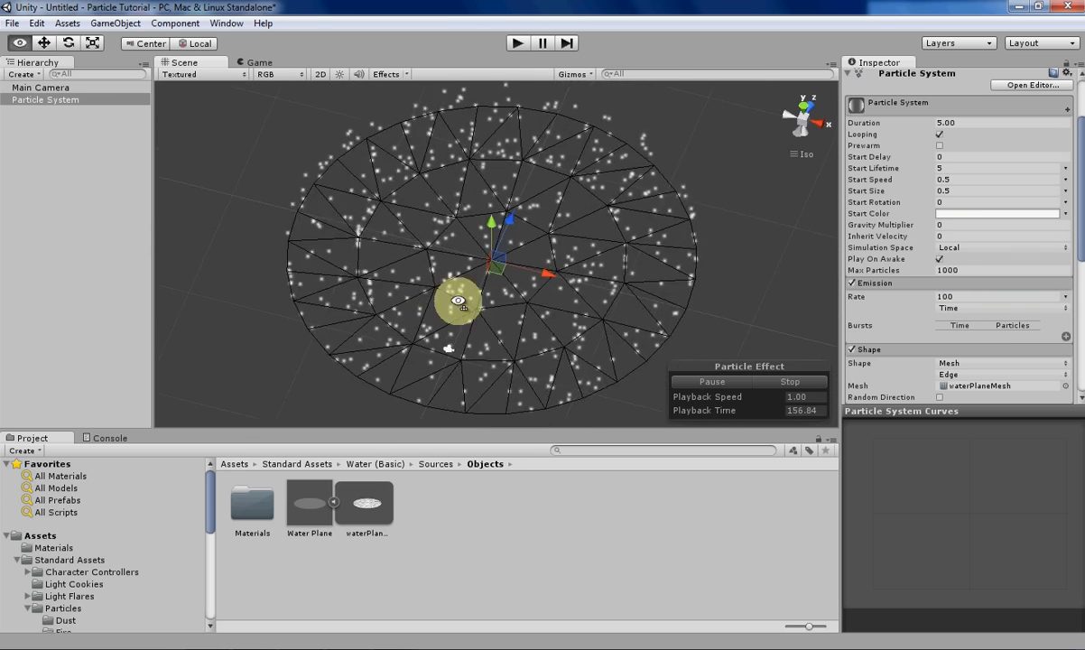
scroll(973, 324, "down", 3)
Switch the mesh emission mode from Edge to Vertex, leaving the shape unchanged
left_click(957, 284)
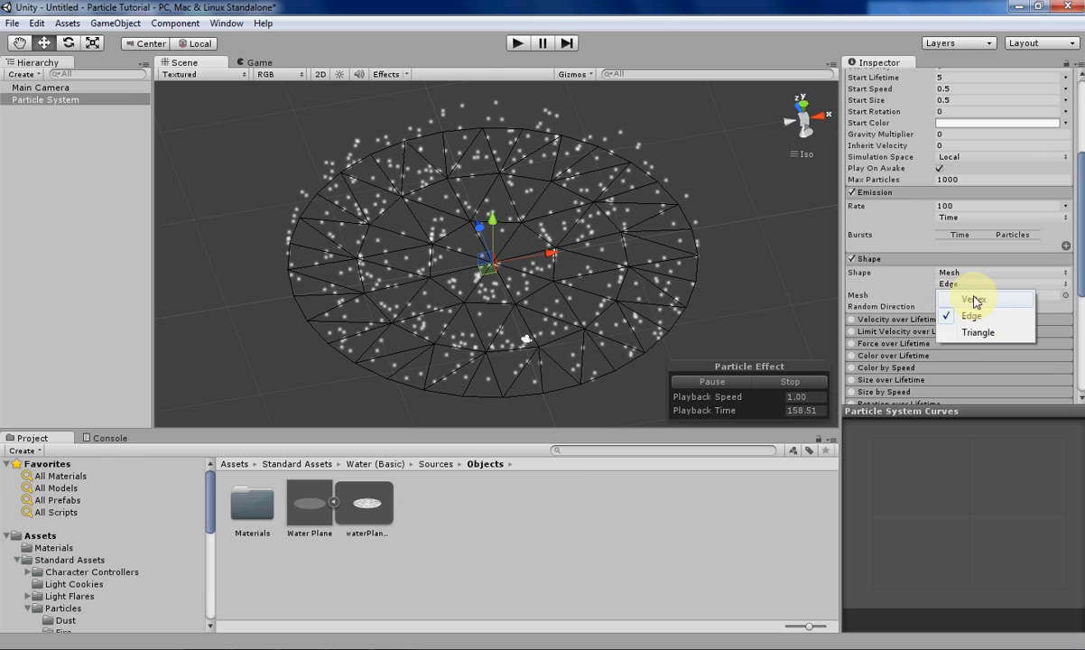
left_click(907, 295)
mouse_move(528, 339)
left_mouse_down("alt")
mouse_move(695, 254)
mouse_move(485, 271)
mouse_move(409, 291)
mouse_move(630, 262)
mouse_move(446, 309)
mouse_move(664, 270)
mouse_move(412, 244)
mouse_move(288, 283)
mouse_move(467, 269)
mouse_move(307, 325)
mouse_move(613, 259)
mouse_move(397, 303)
mouse_move(596, 288)
left_mouse_up("alt")
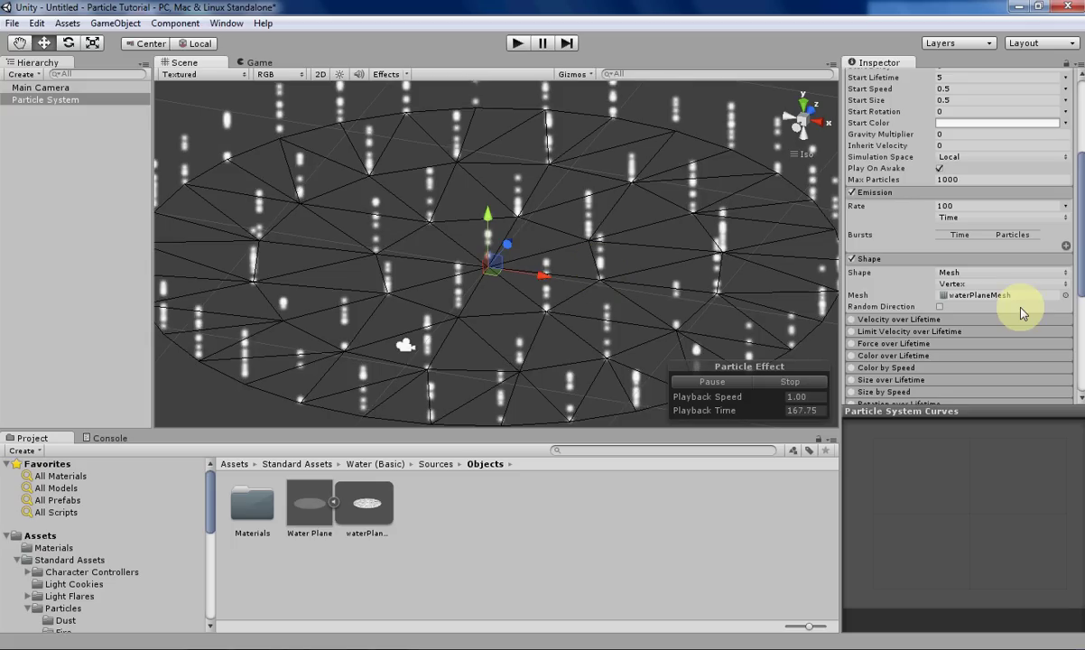
left_click(980, 273)
left_click(910, 285)
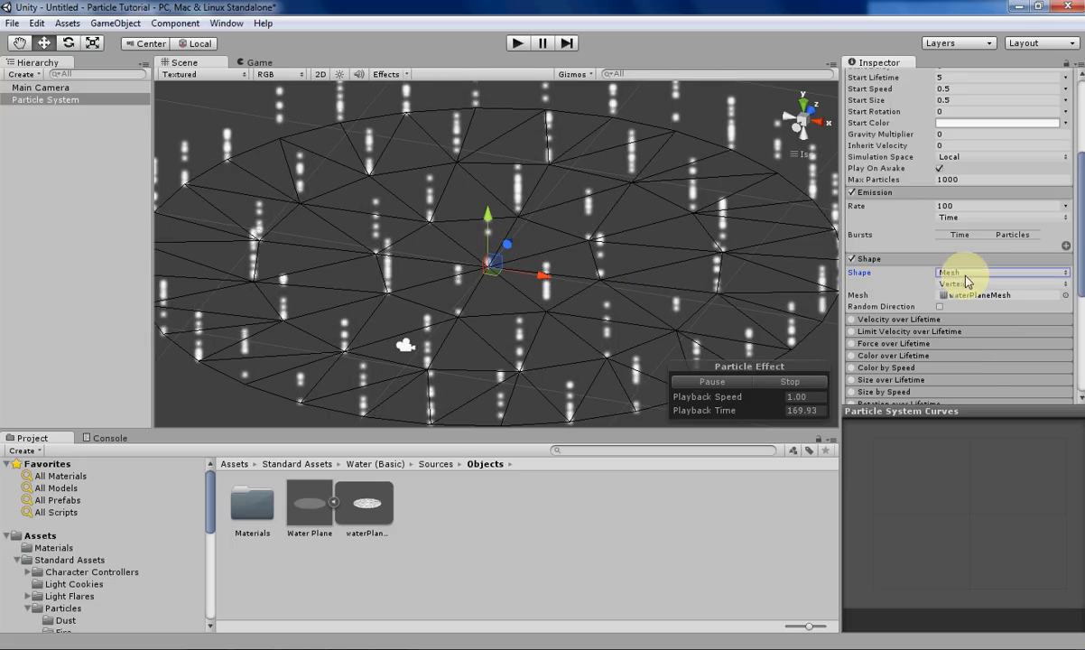
Use construction_worker as the emitter mesh with Start Speed 0, viewed from the front
left_click(1064, 295)
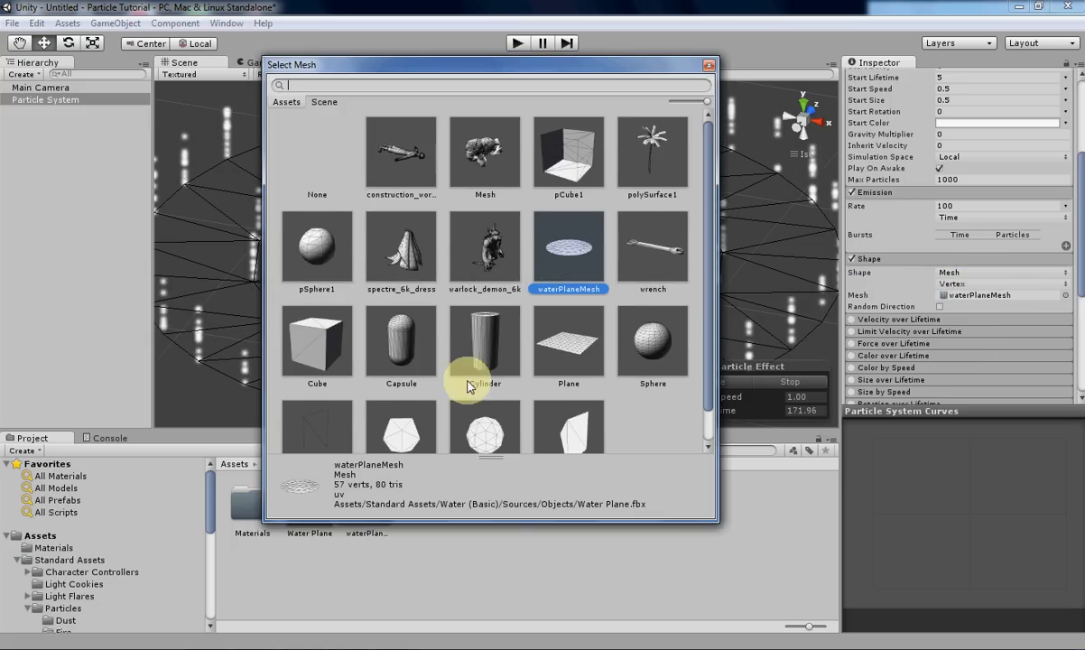
scroll(465, 383, "down", 1)
scroll(474, 393, "up", 1)
left_click(414, 158)
double_click(415, 160)
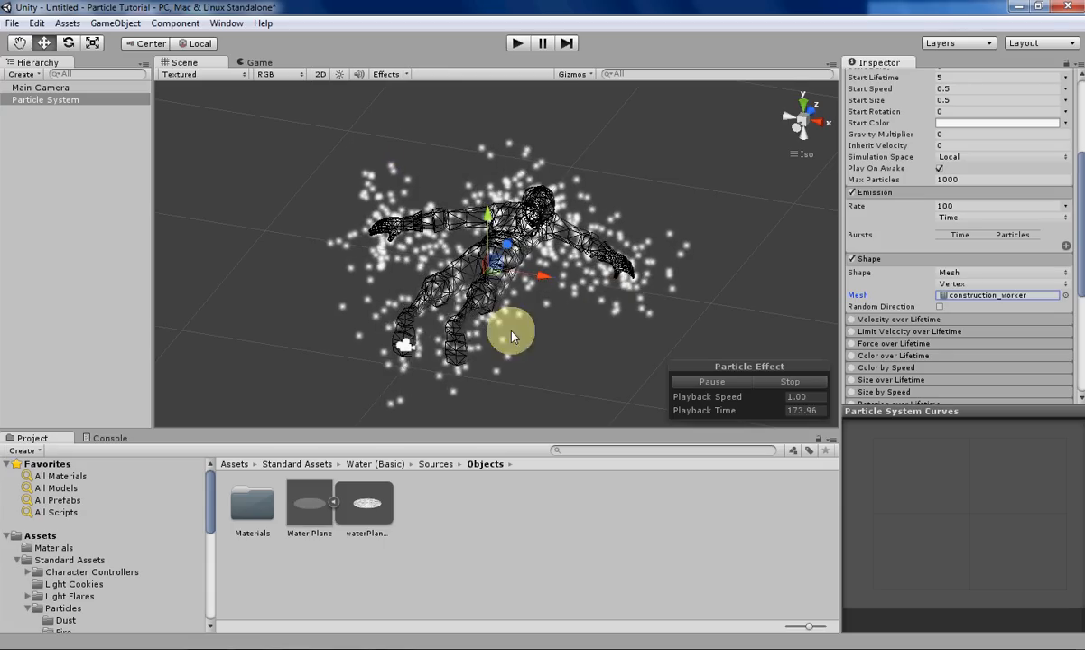
left_click_drag(509, 332, 596, 280, "alt")
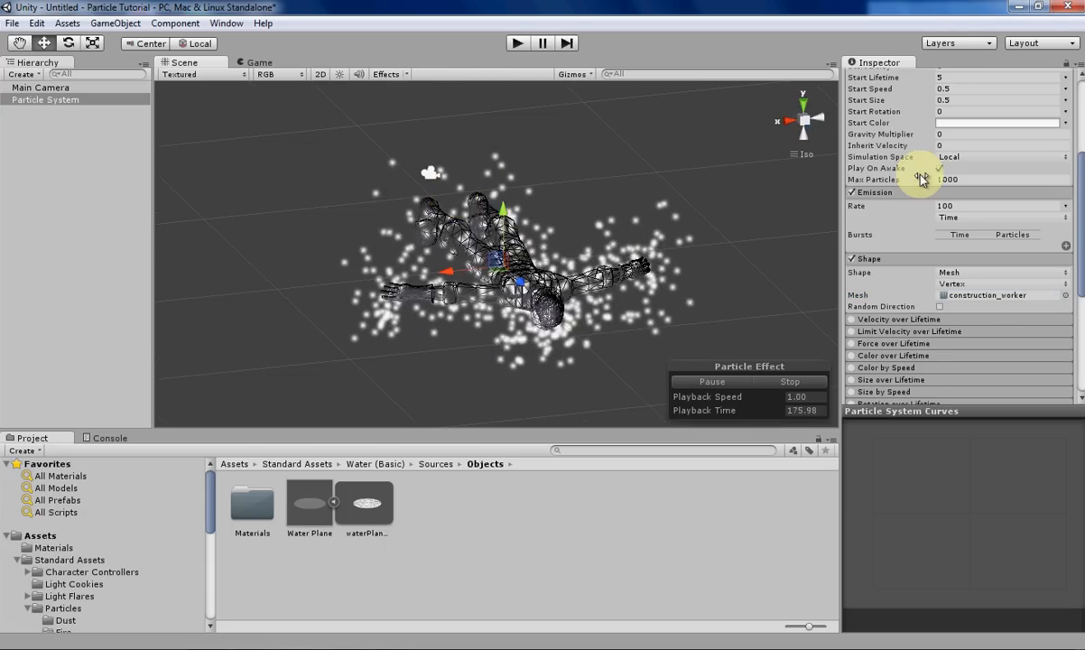
scroll(939, 167, "up", 3)
type("0")
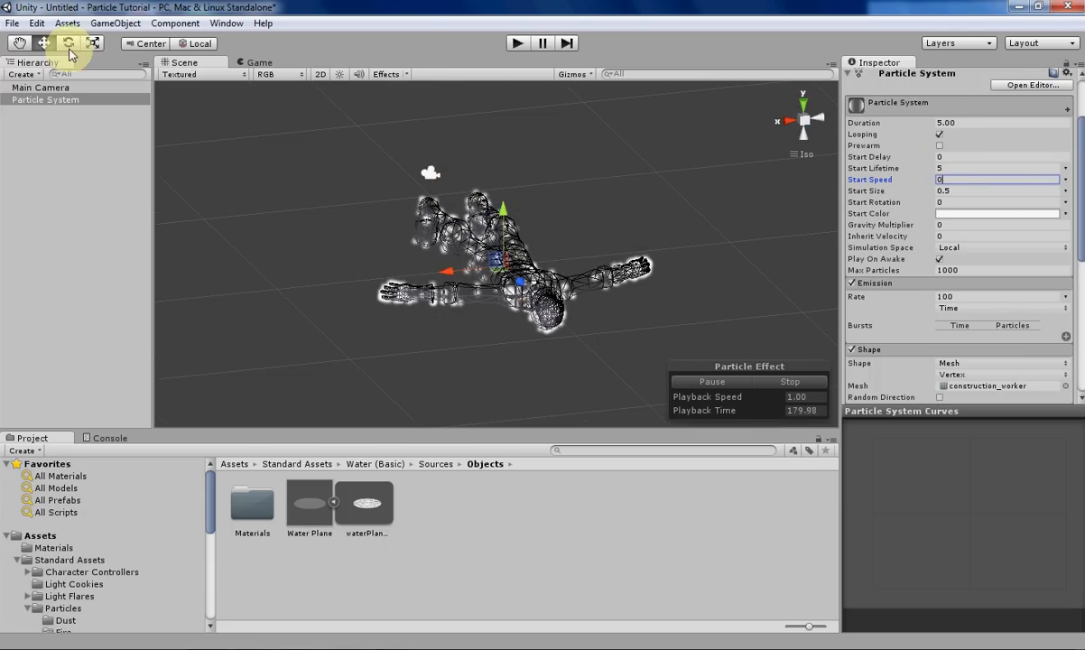
left_click_drag(519, 262, 465, 99, "alt")
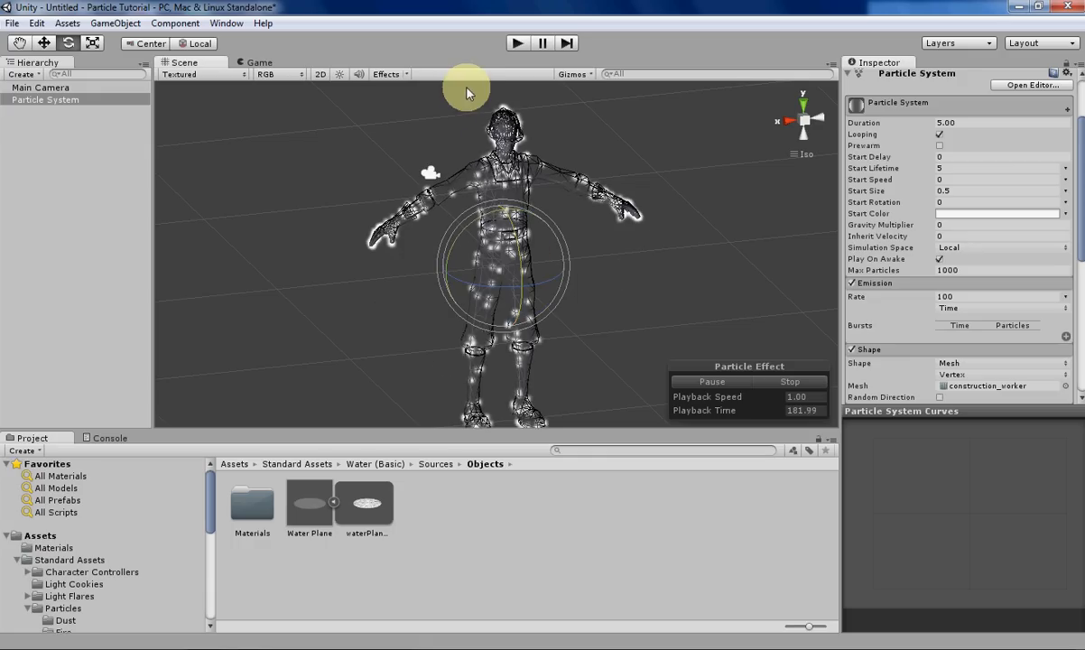
mouse_move(466, 101)
right_mouse_down("alt")
mouse_move(547, 244)
mouse_move(474, 305)
right_mouse_up("alt")
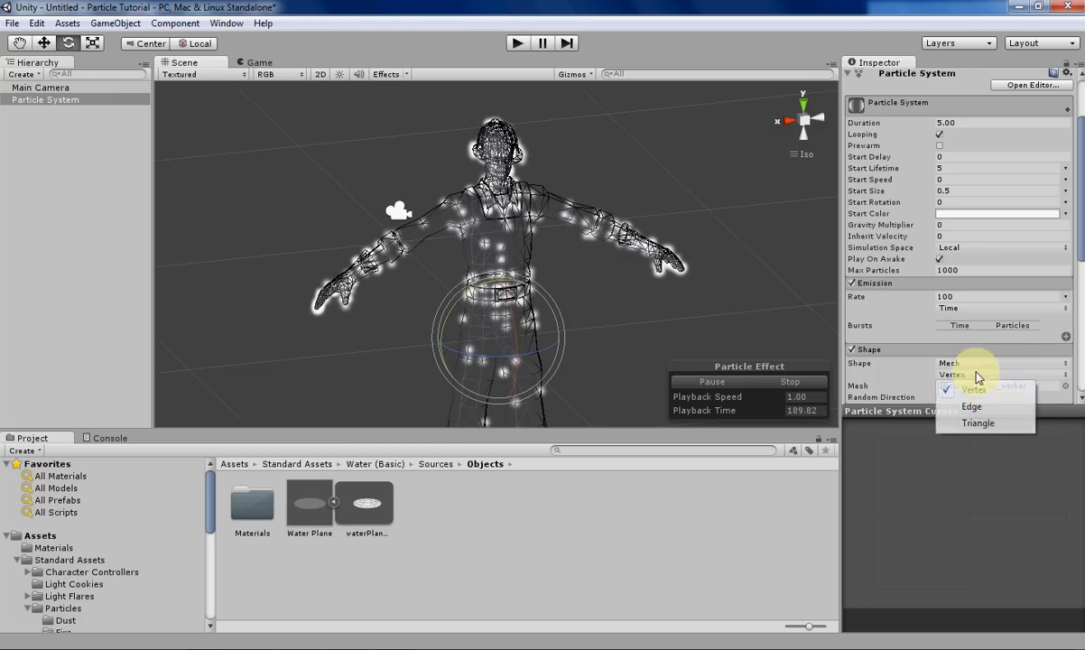
Switch the worker mesh emission mode from Vertex to Triangle to cover its surface
left_click(982, 424)
scroll(495, 318, "down", 3)
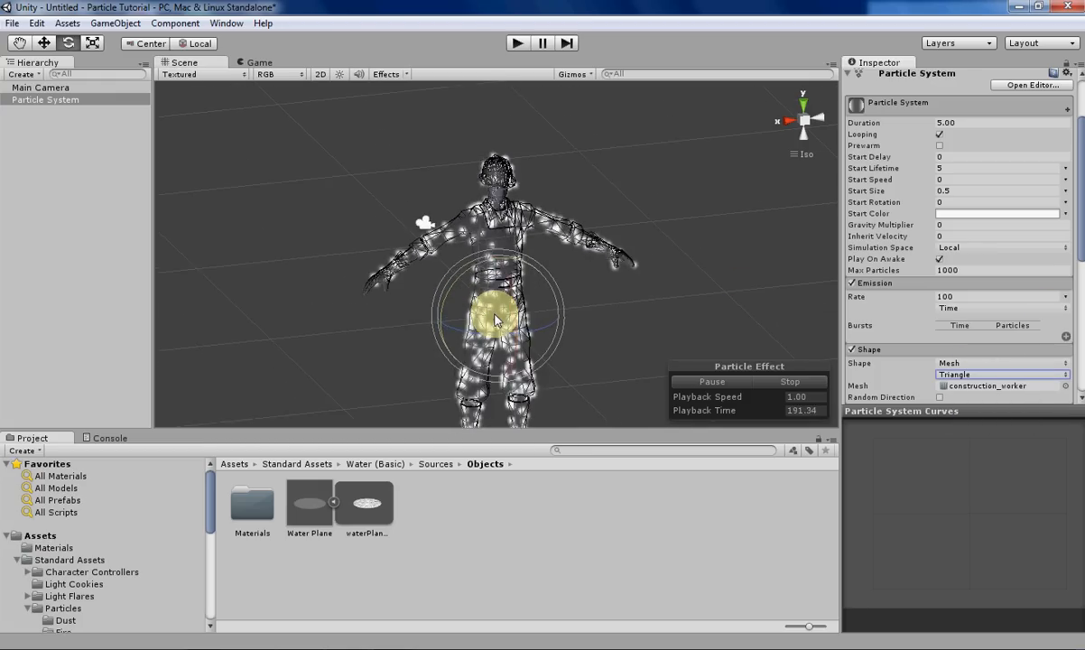
left_click(662, 332)
left_click(471, 246)
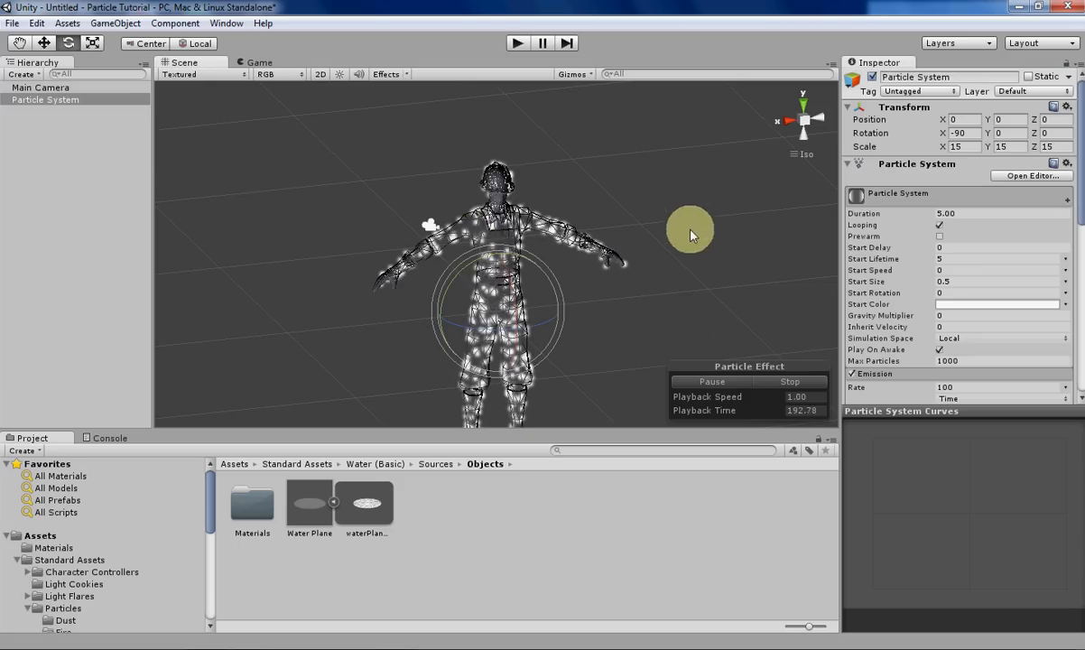
scroll(568, 242, "down", 3)
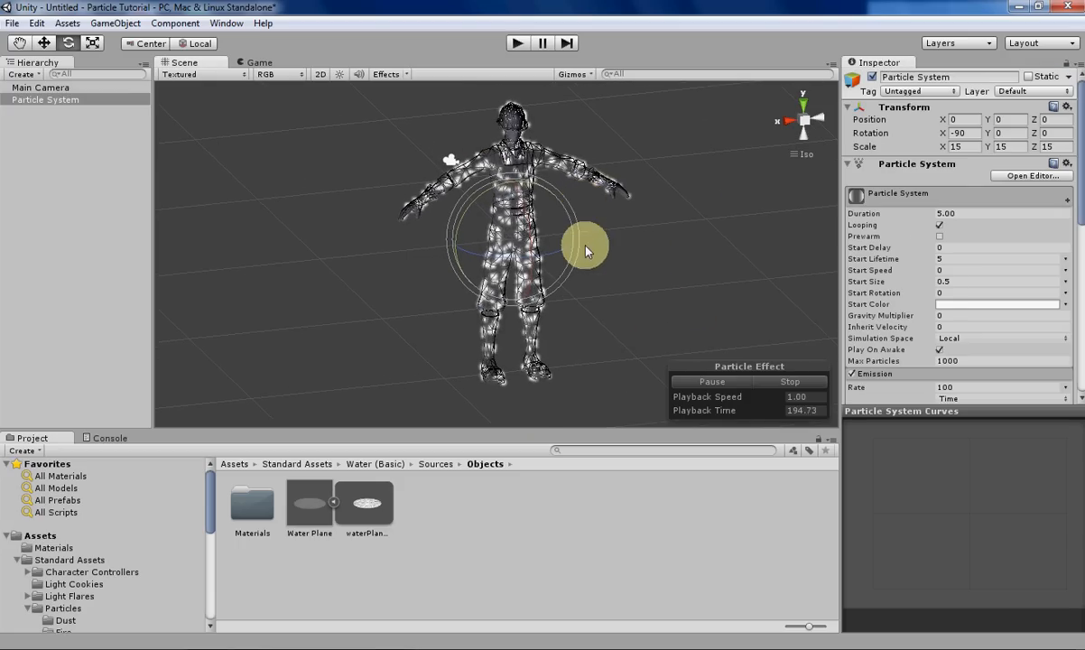
middle_click_drag(581, 242, 593, 312)
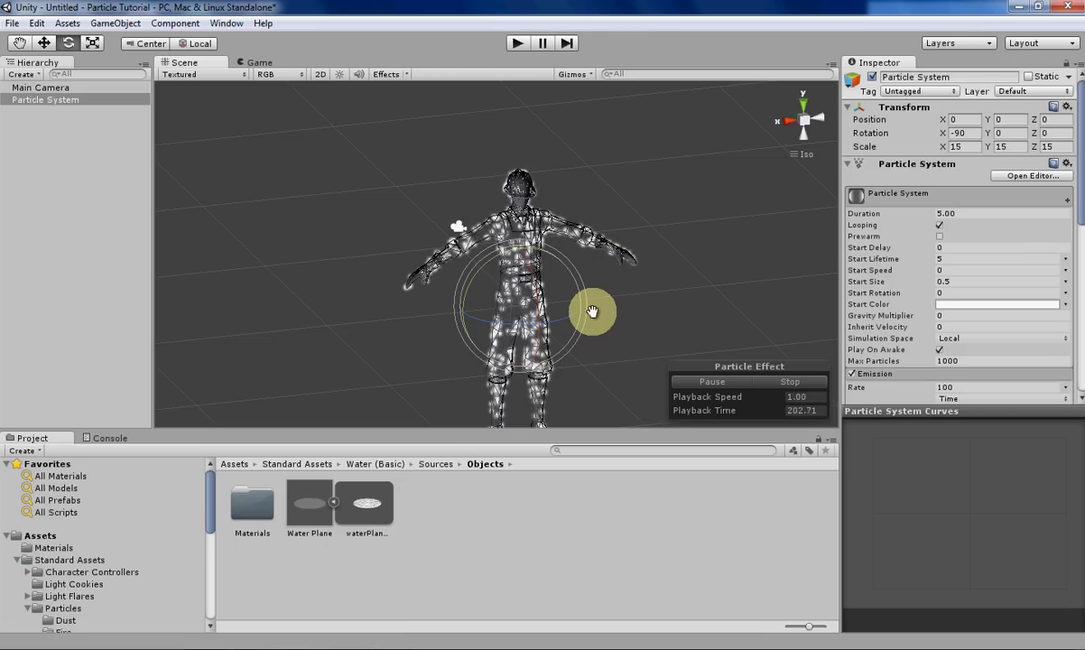
scroll(908, 296, "down", 5)
scroll(908, 286, "down", 3)
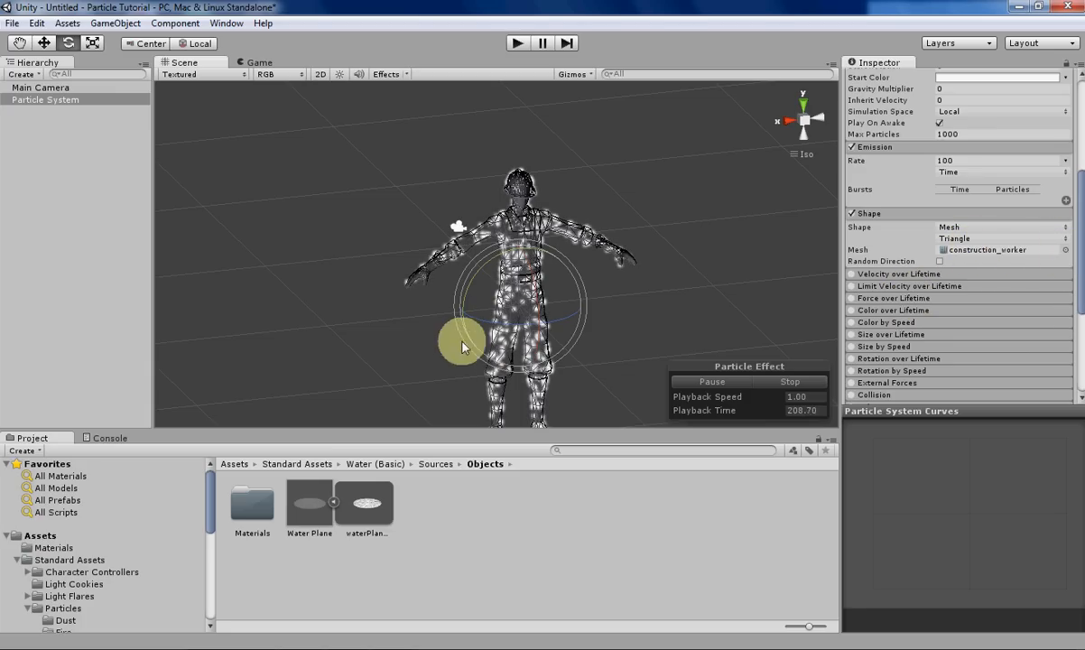
scroll(461, 340, "up", 5)
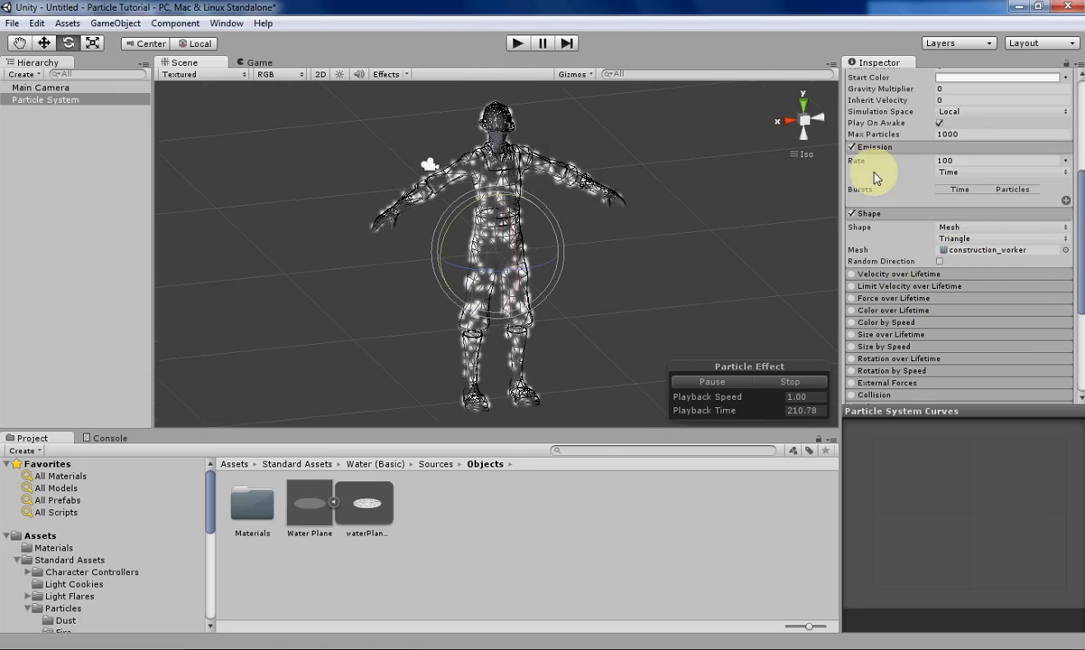
scroll(939, 145, "up", 2)
scroll(898, 121, "up", 2)
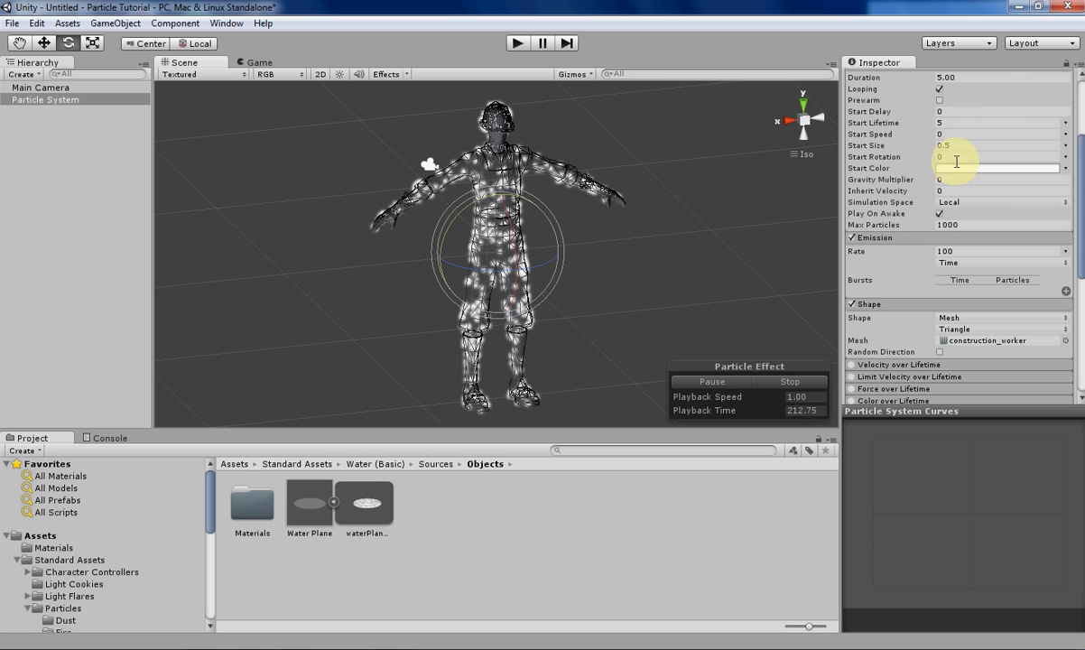
Set Start Speed to 1 and toggle Random Direction on then off
left_click(947, 134)
type("1")
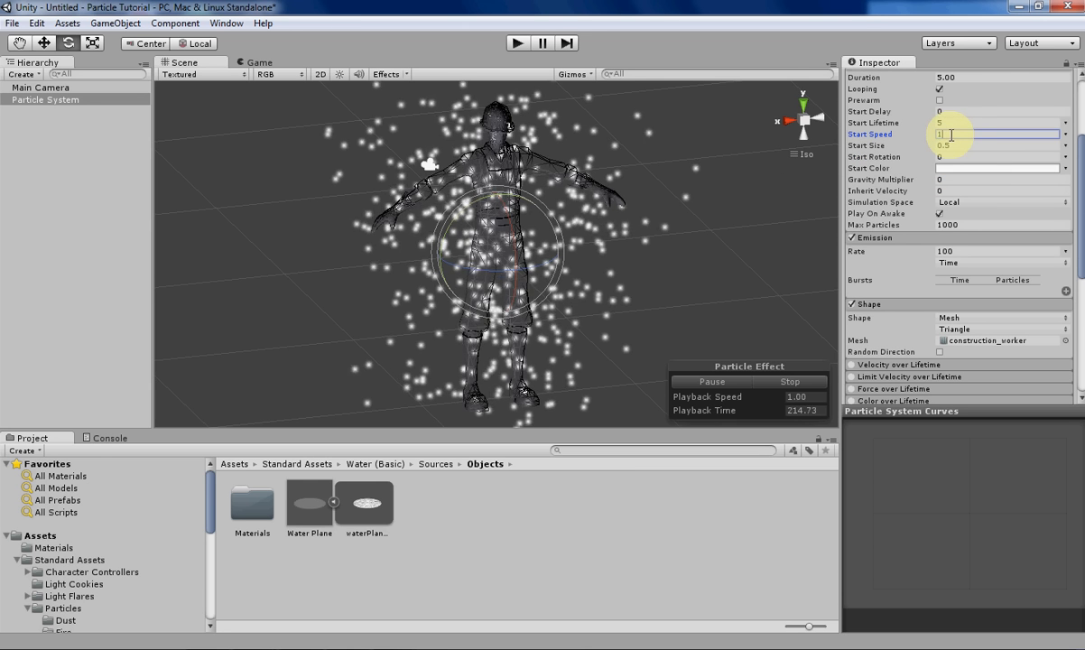
left_click(939, 352)
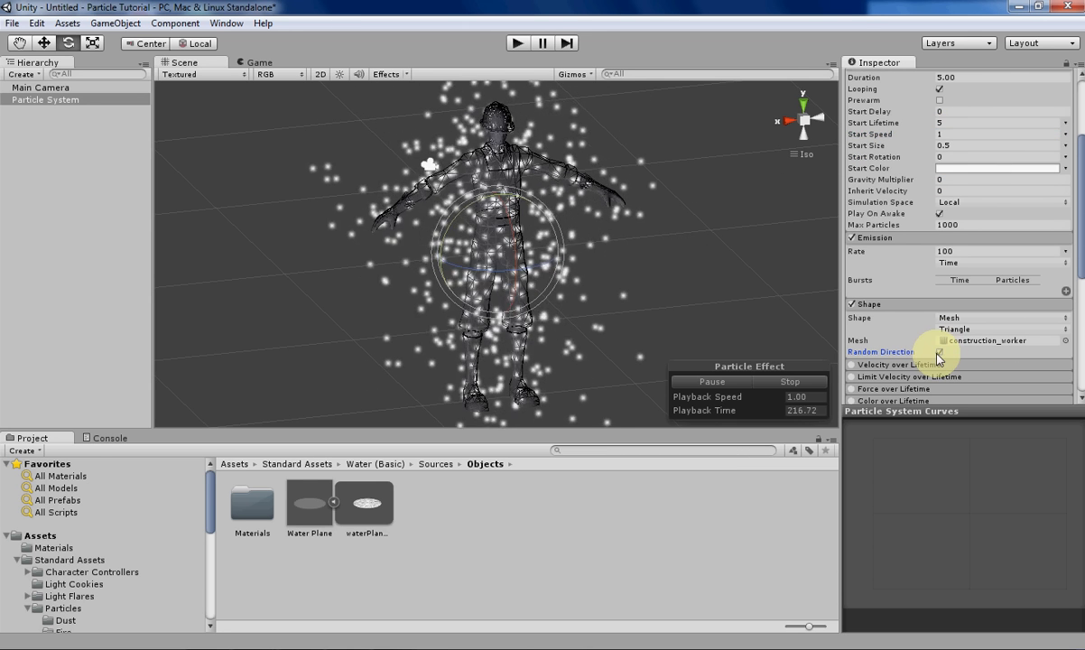
left_click(939, 352)
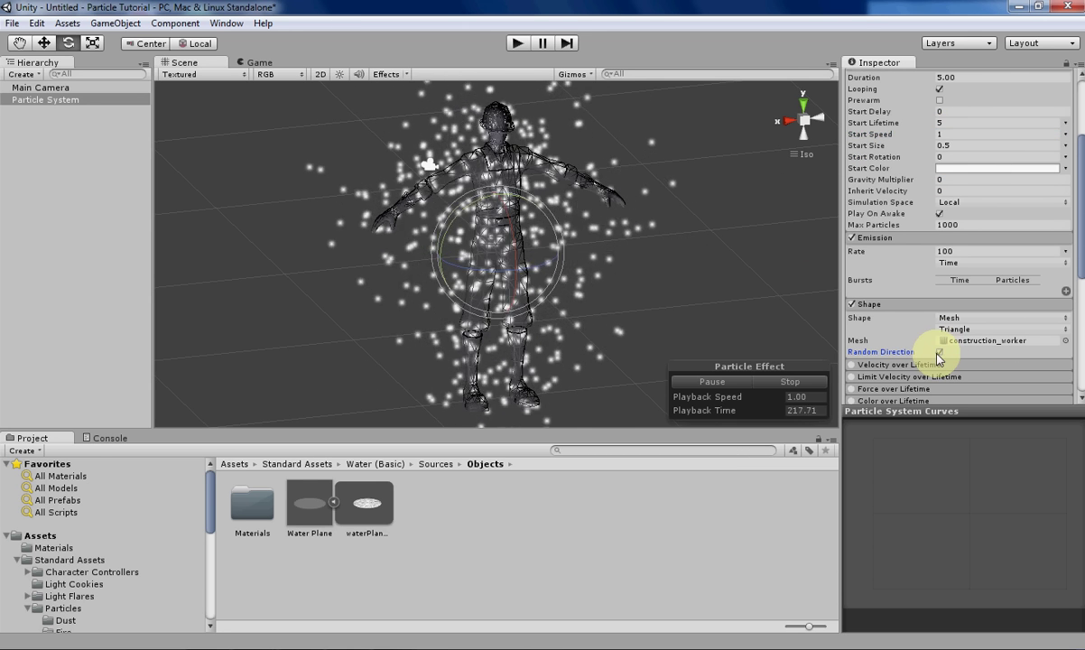
Pick waterPlaneMesh as the emitter mesh and enable Random Direction, viewing the disc edge-on
left_click(1065, 341)
double_click(558, 257)
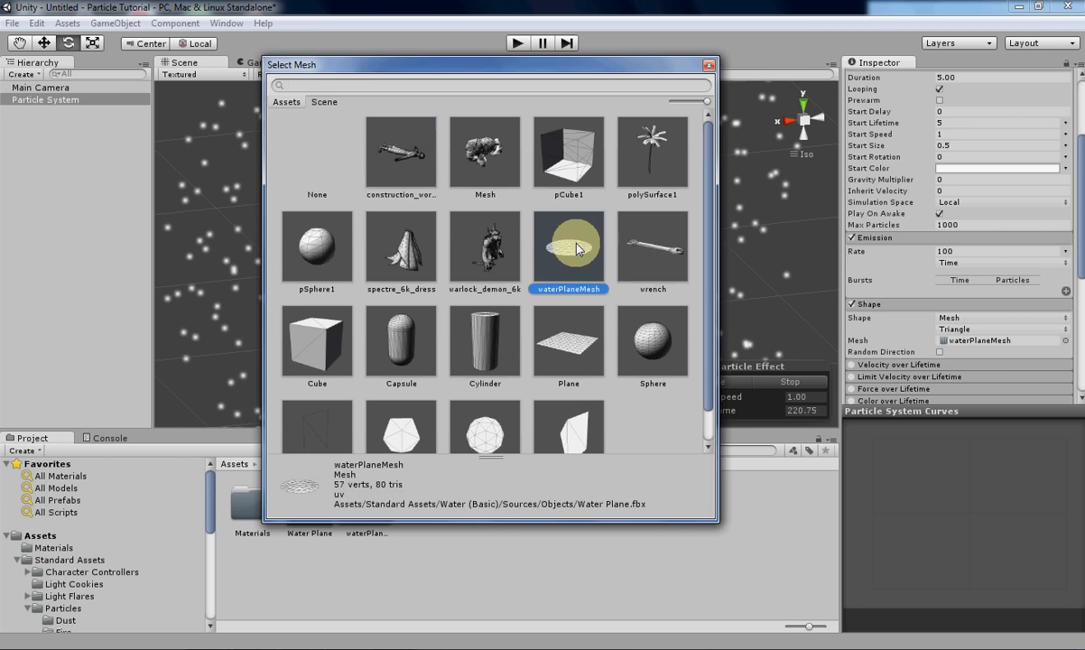
mouse_move(557, 259)
left_mouse_down("alt")
mouse_move(707, 255)
mouse_move(496, 284)
mouse_move(567, 287)
mouse_move(603, 263)
mouse_move(354, 250)
mouse_move(484, 279)
mouse_move(560, 271)
left_mouse_up("alt")
left_click(940, 352)
mouse_move(617, 291)
left_mouse_down("alt")
mouse_move(301, 273)
mouse_move(405, 266)
mouse_move(387, 262)
mouse_move(635, 317)
mouse_move(565, 335)
mouse_move(600, 326)
mouse_move(436, 293)
mouse_move(588, 310)
mouse_move(368, 293)
mouse_move(564, 310)
mouse_move(637, 284)
mouse_move(496, 289)
left_mouse_up("alt")
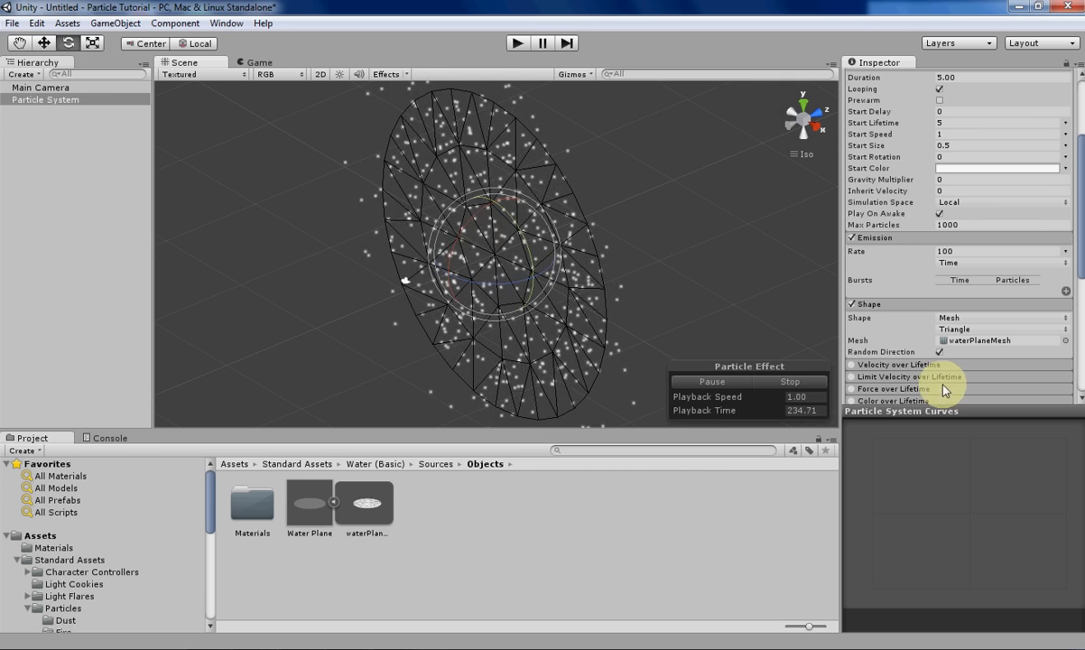
Disable Random Direction and view the plane from an oblique top-down angle
left_click(941, 352)
mouse_move(557, 302)
left_mouse_down("alt")
mouse_move(653, 274)
mouse_move(508, 309)
mouse_move(347, 284)
left_mouse_up("alt")
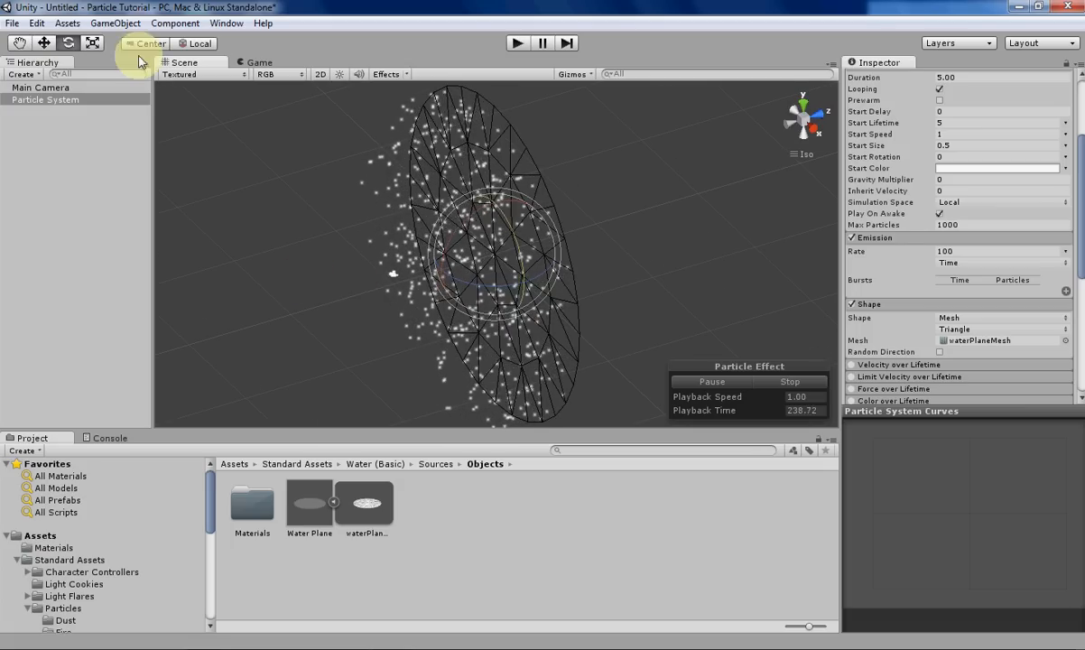
mouse_move(443, 261)
left_mouse_down("alt")
mouse_move(439, 245)
mouse_move(484, 219)
mouse_move(681, 156)
mouse_move(659, 159)
mouse_move(650, 261)
mouse_move(259, 228)
mouse_move(511, 244)
mouse_move(429, 227)
mouse_move(430, 247)
left_mouse_up("alt")
Bring the particle system's Transform Rotation X back to 0 so the plane lies flat
left_click_drag(1079, 343, 1079, 279)
left_click(964, 133)
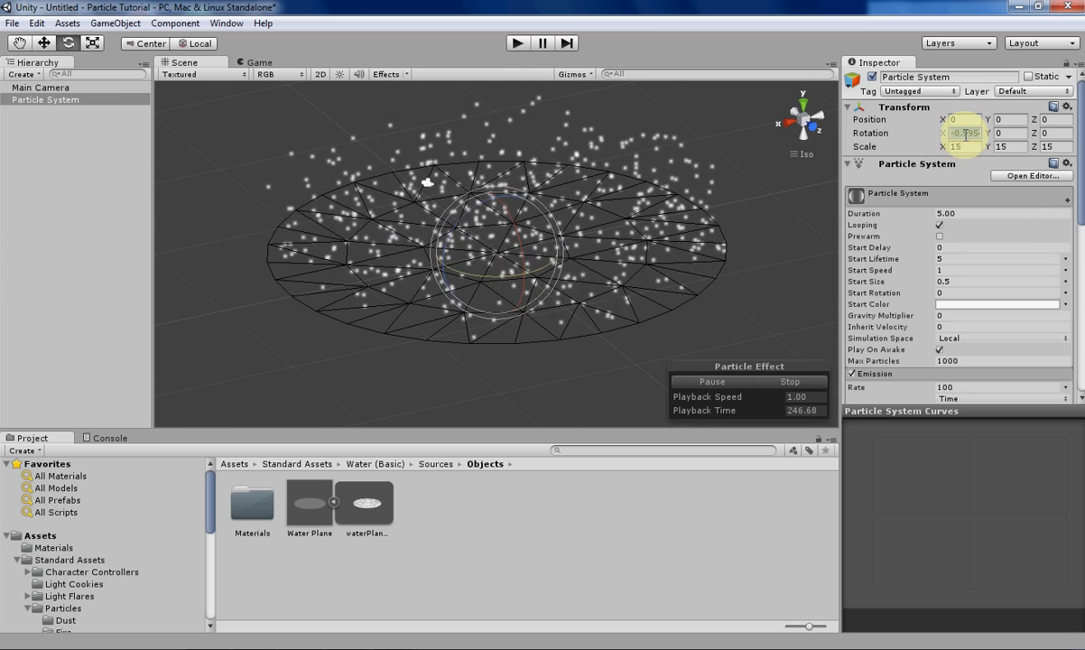
mouse_move(969, 134)
left_mouse_down("alt")
mouse_move(400, 241)
mouse_move(586, 294)
mouse_move(565, 299)
left_mouse_up("alt")
scroll(564, 298, "up", 2)
scroll(561, 295, "up", 2)
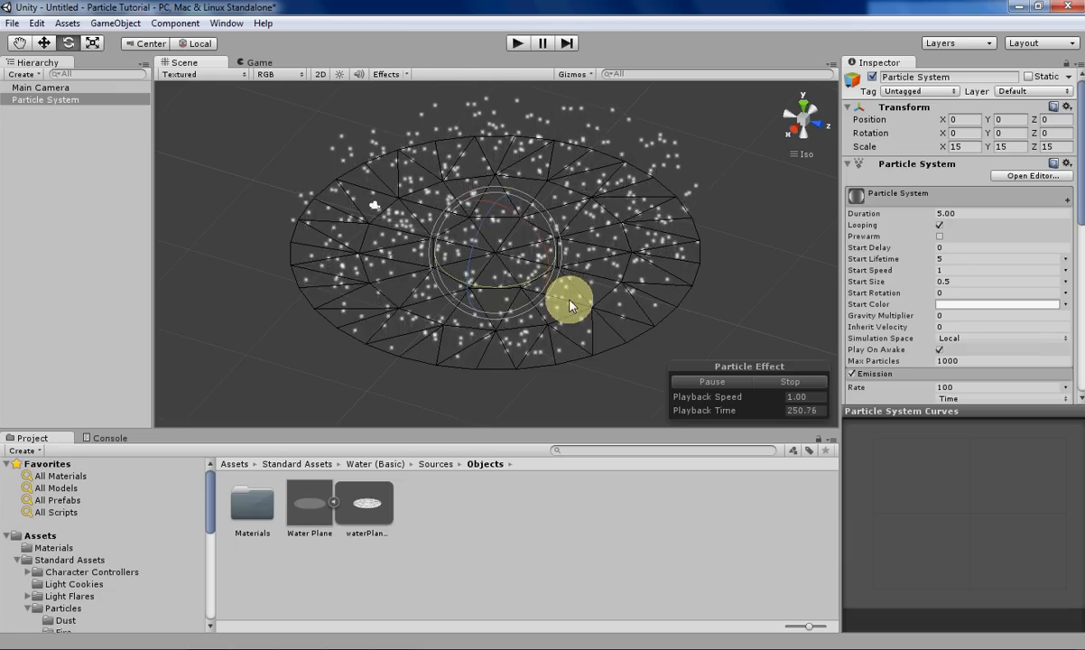
scroll(569, 300, "up", 2)
scroll(570, 305, "down", 2)
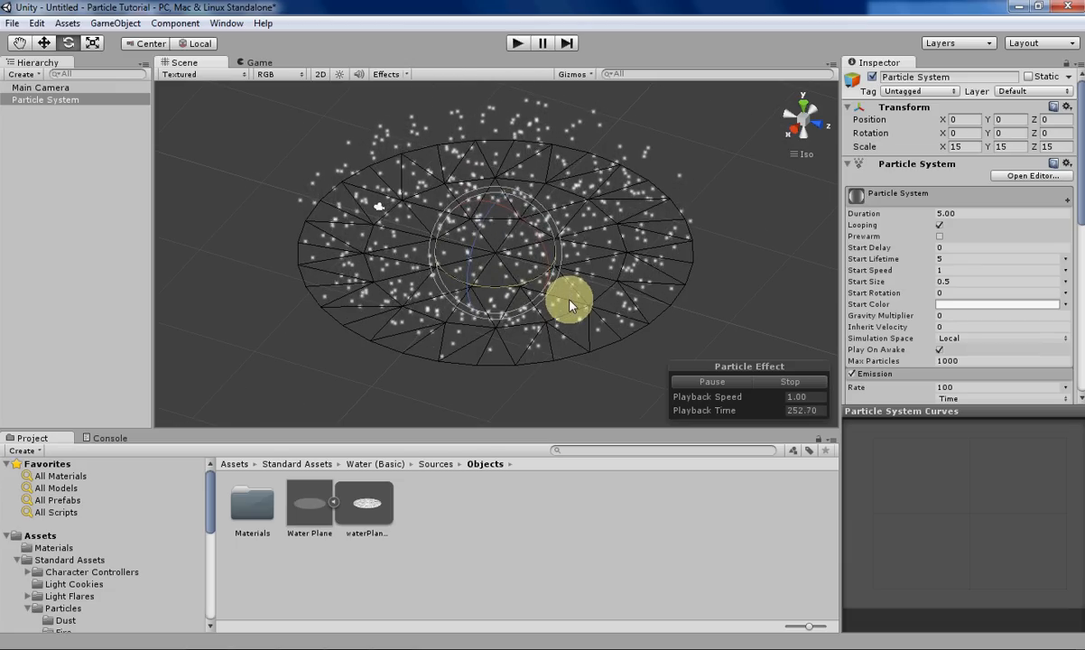